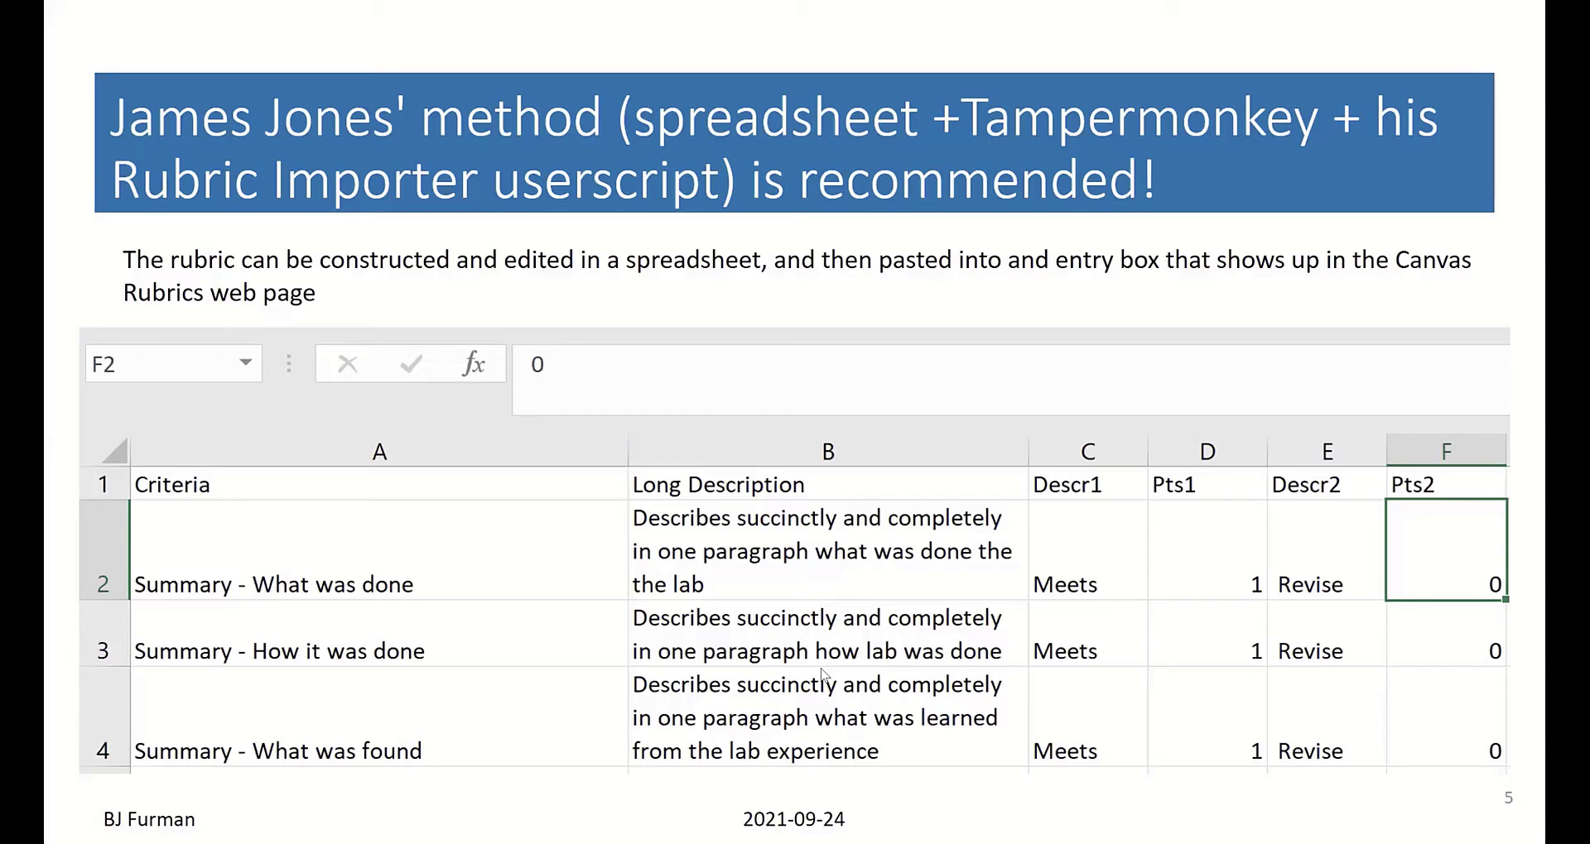
# Advance the slideshow to slide 6, Install Tampermonkey.
pyautogui.click(679, 608)
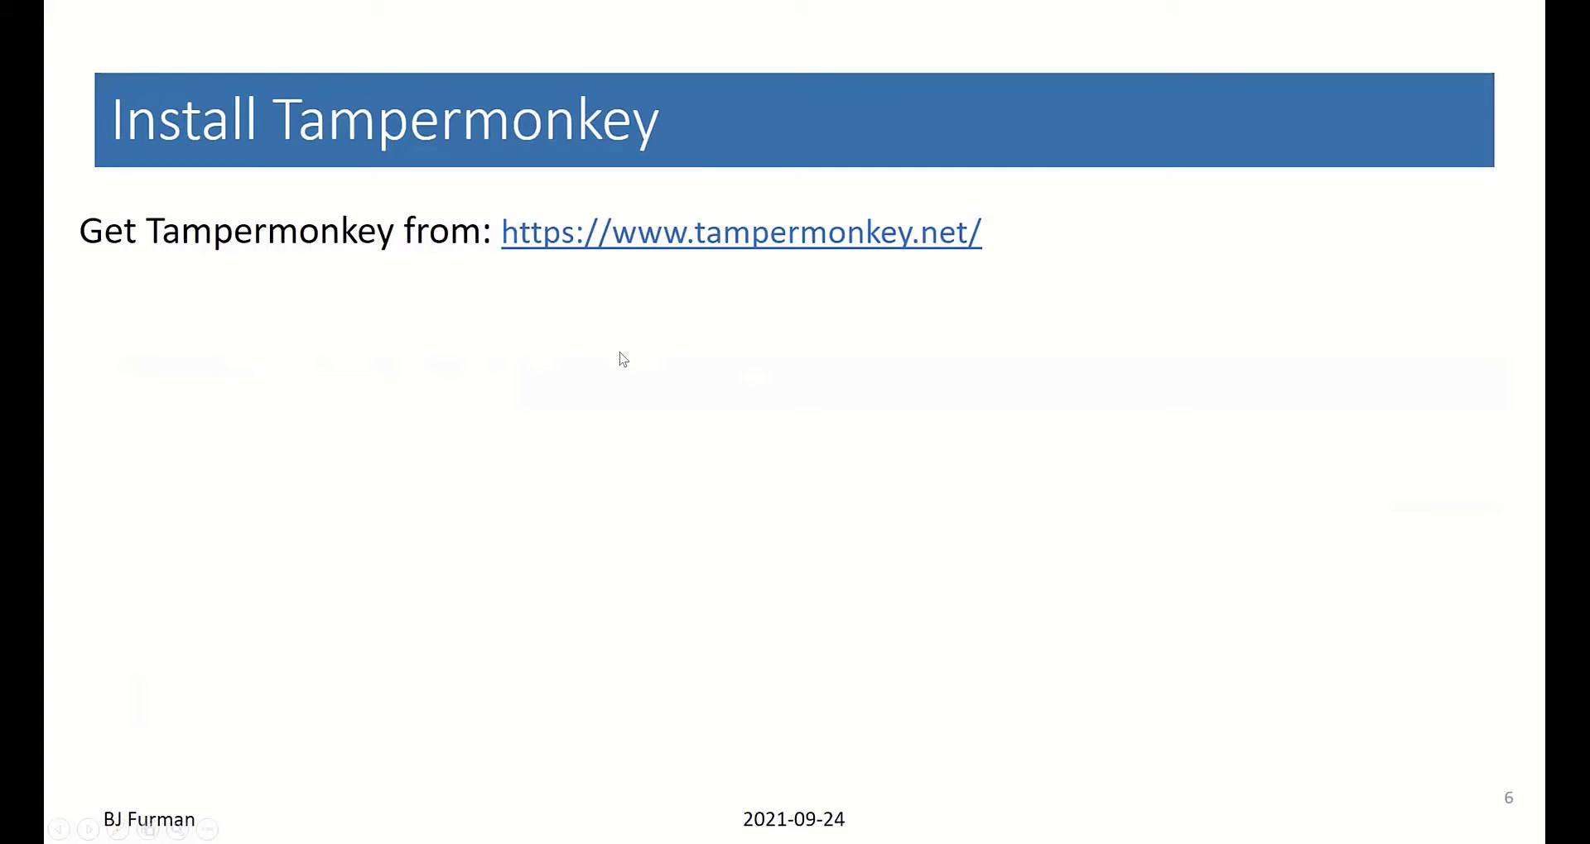
# Reveal the Tampermonkey website, download and add-on confirmation screenshots, then advance to slide 7.
pyautogui.press('Right')
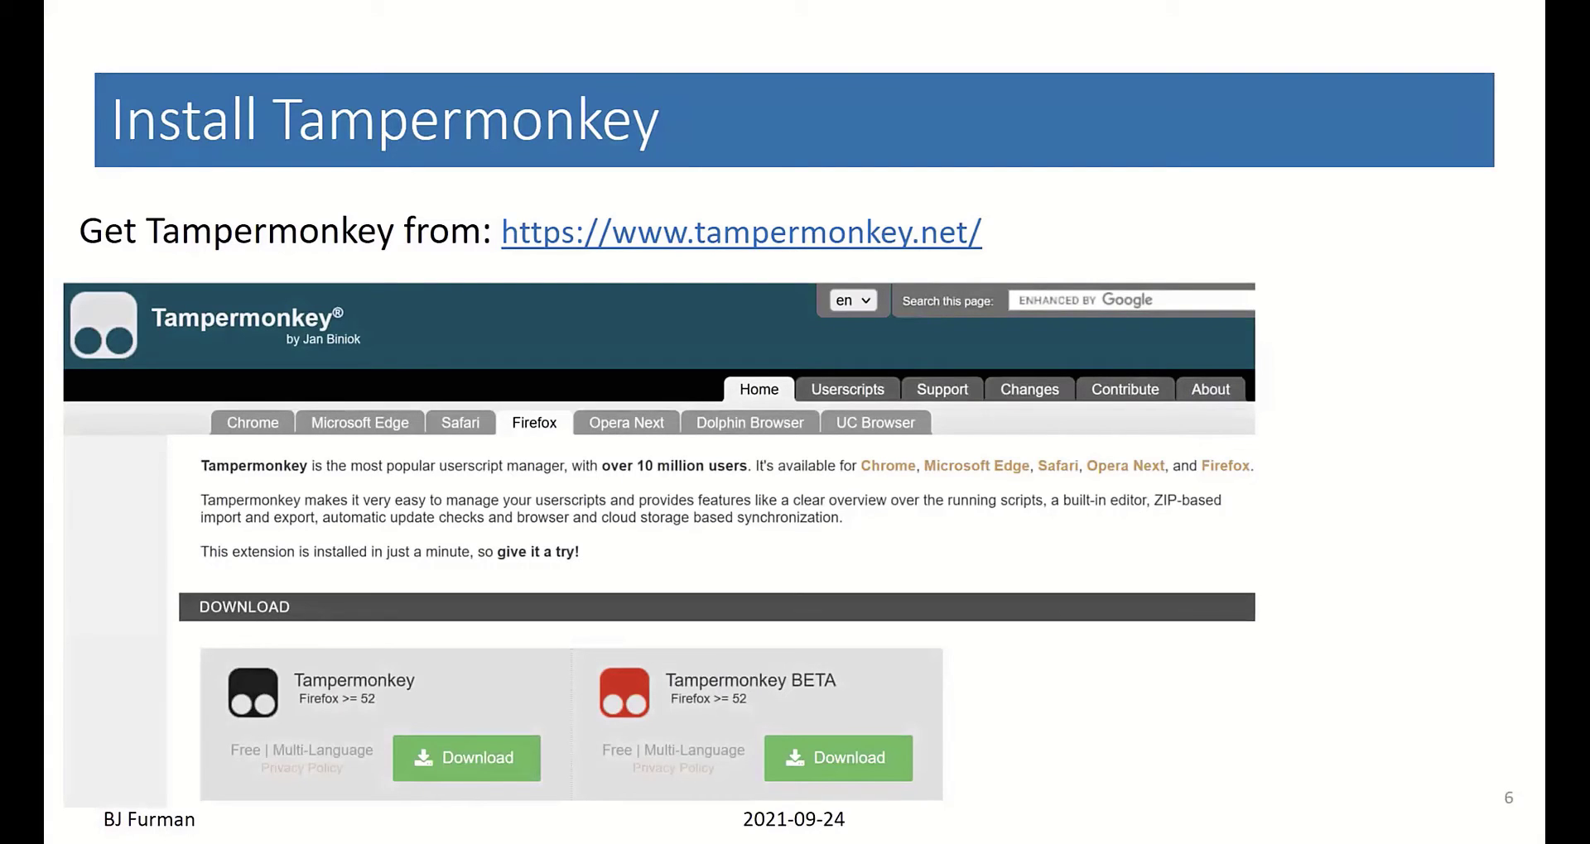
pyautogui.click(452, 758)
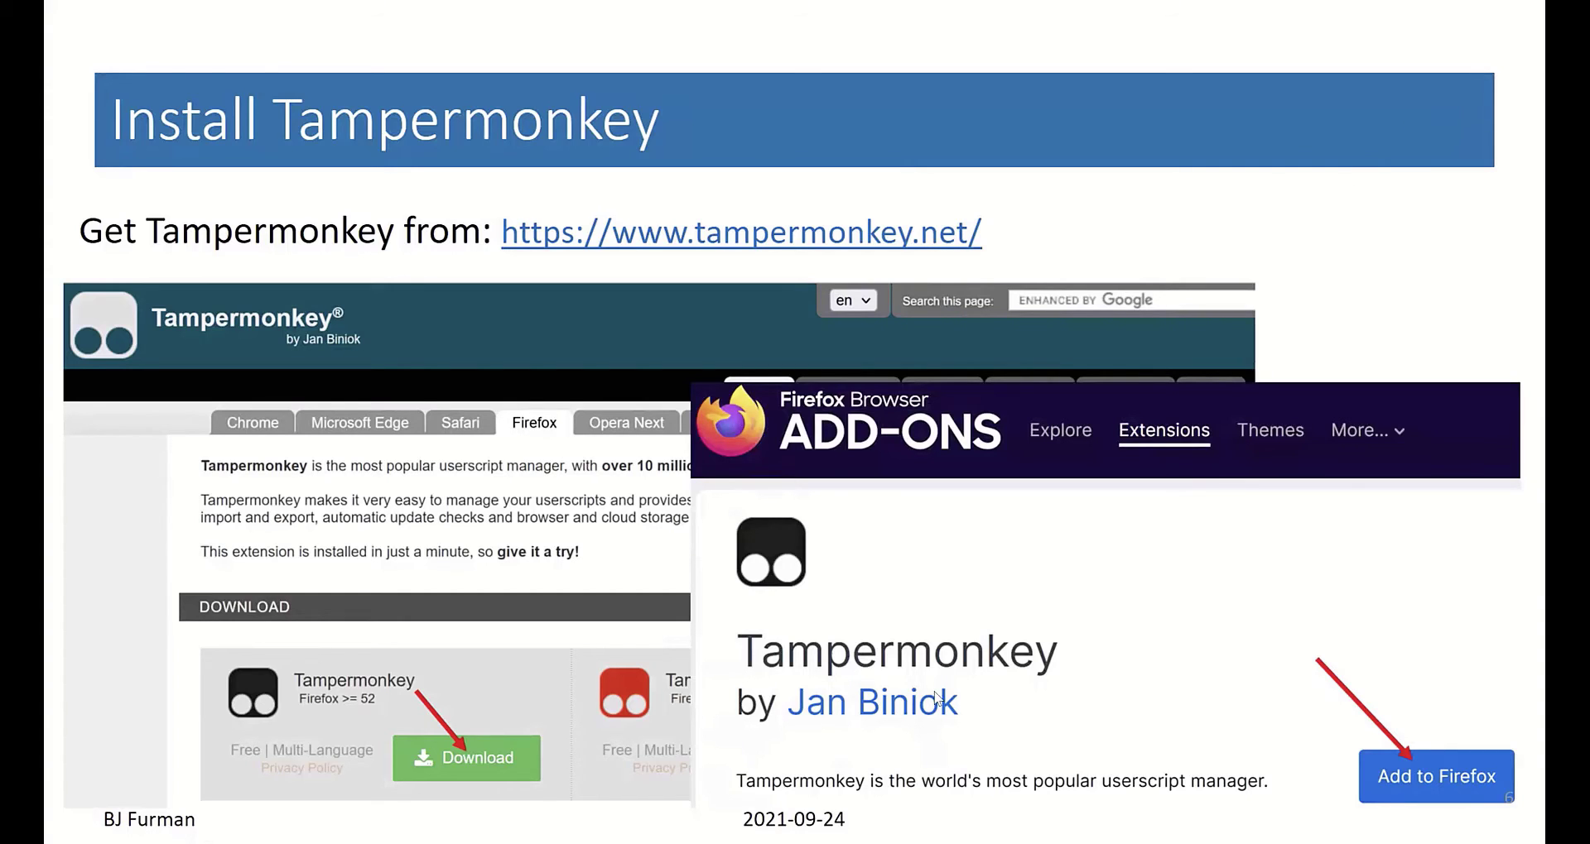
pyautogui.click(1411, 104)
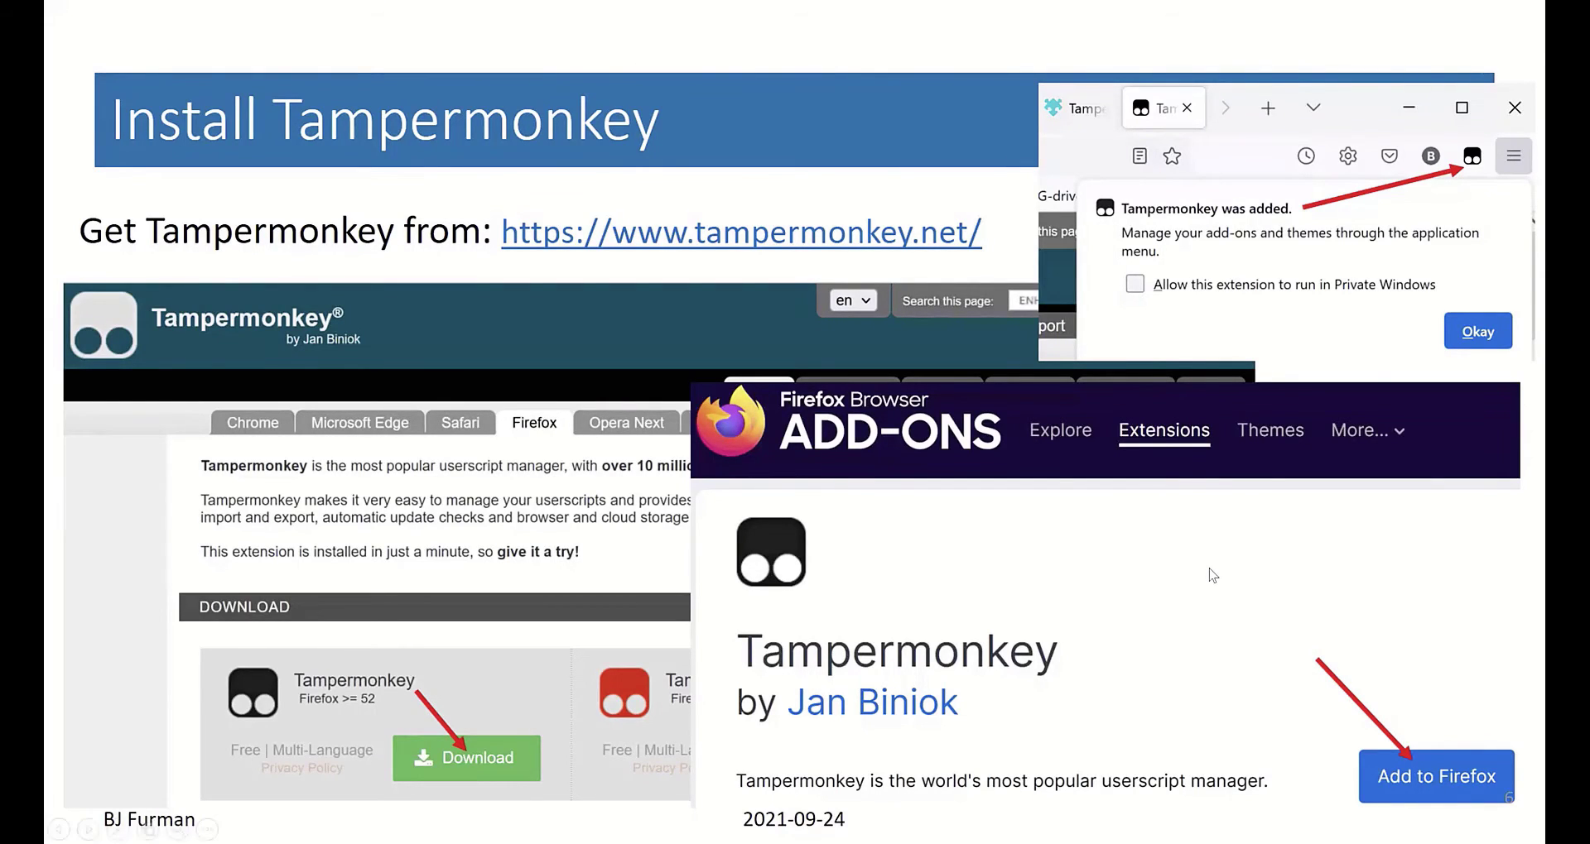
pyautogui.press('Right')
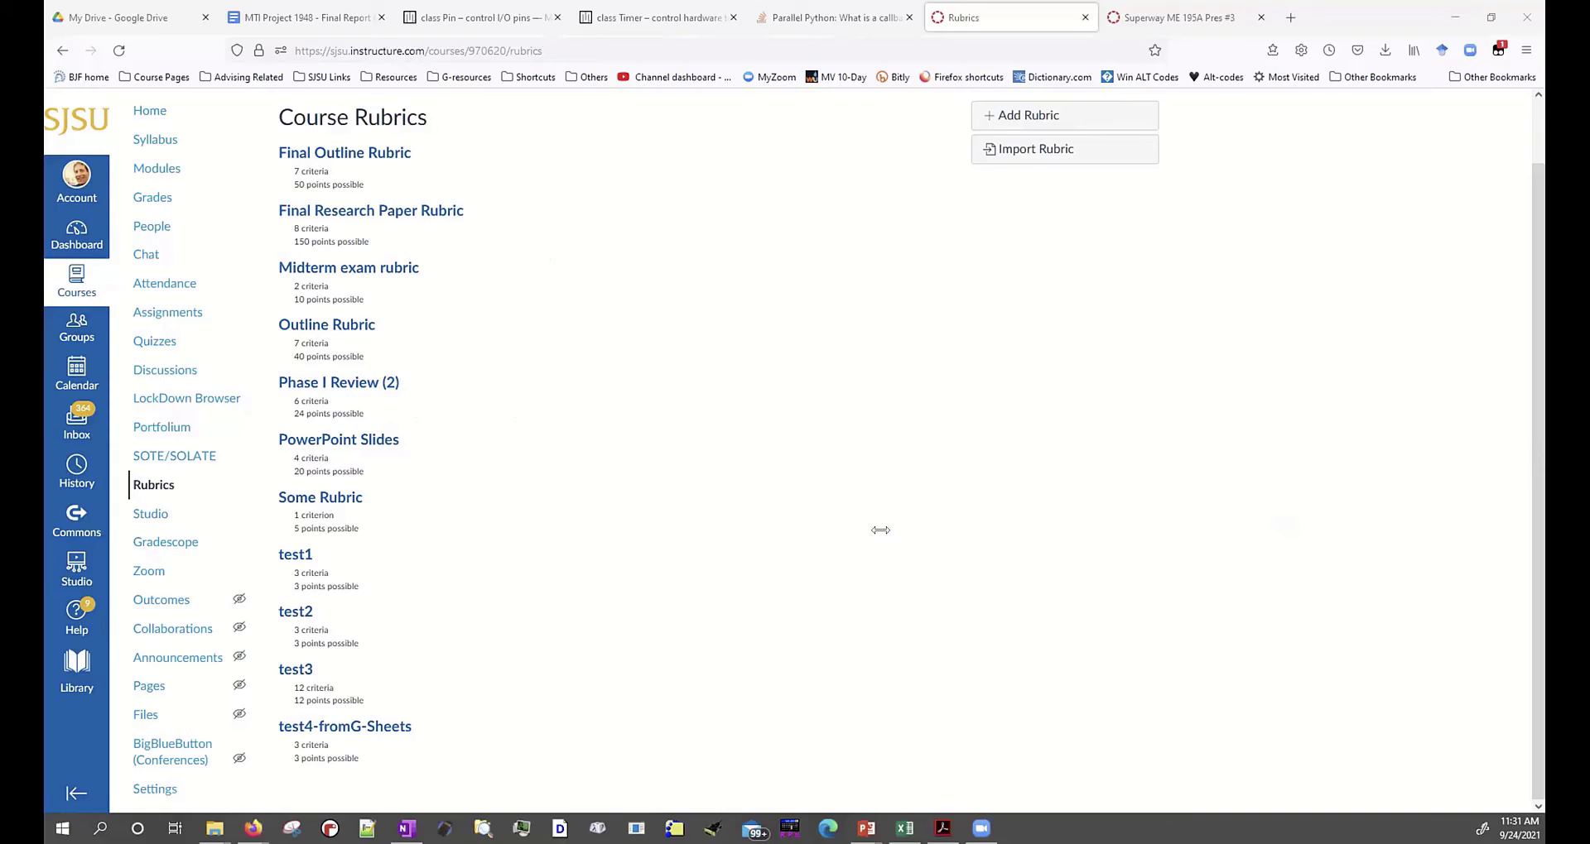
# Switch to Canvas and open Import Rubric from the Course Rubrics page.
pyautogui.hotkey('alt', 'Tab')
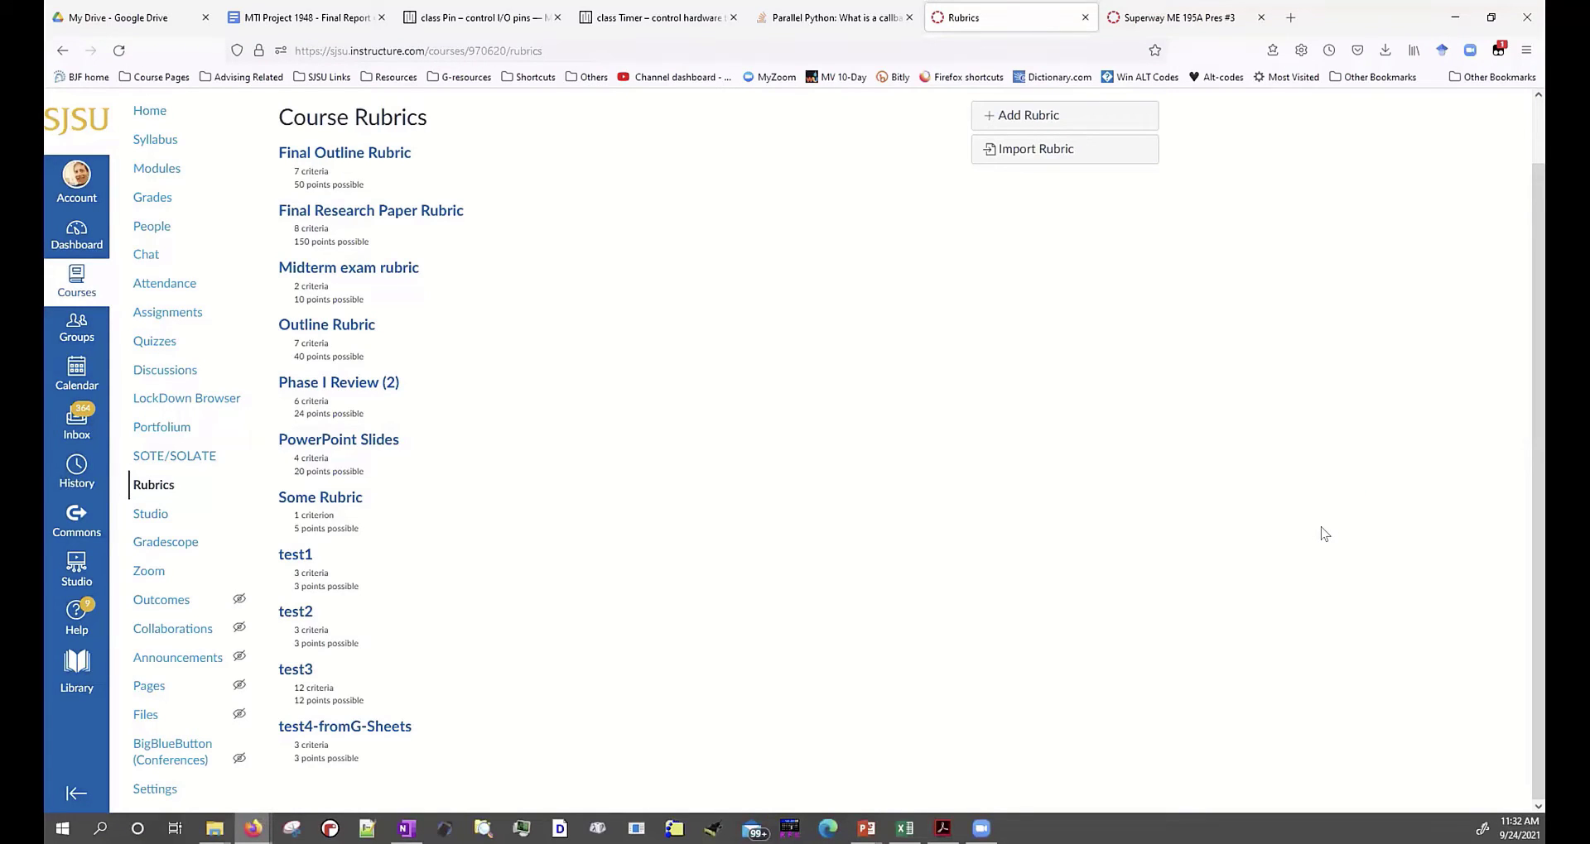
pyautogui.click(1053, 156)
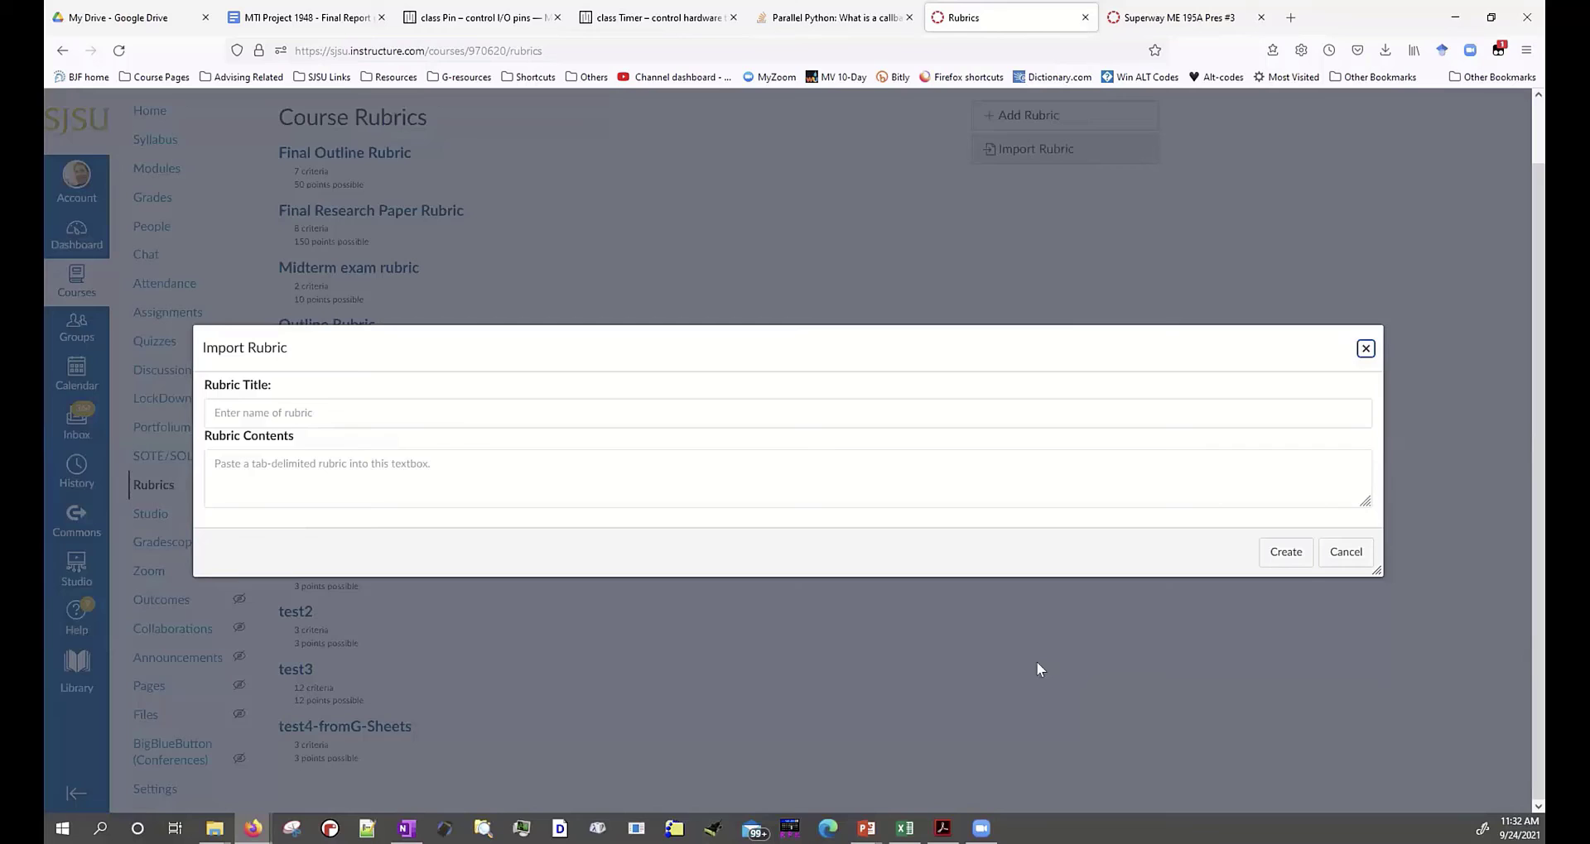
# Enter 'Sample Rubric' as the rubric title, focus Rubric Contents, and switch to Excel.
pyautogui.click(242, 403)
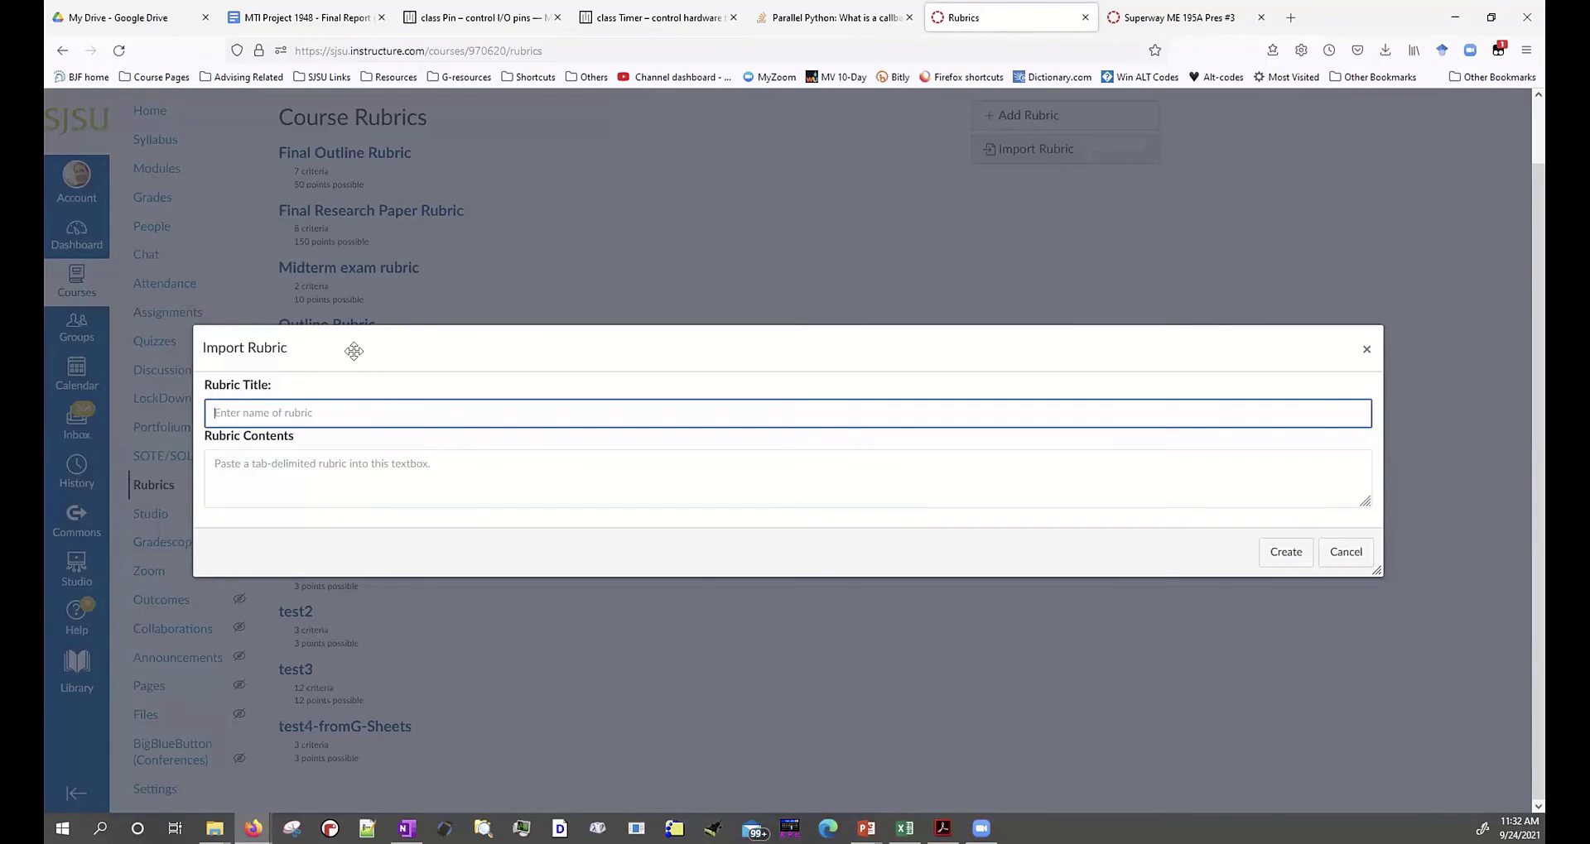
pyautogui.write('Sample Rubric')
pyautogui.click(395, 452)
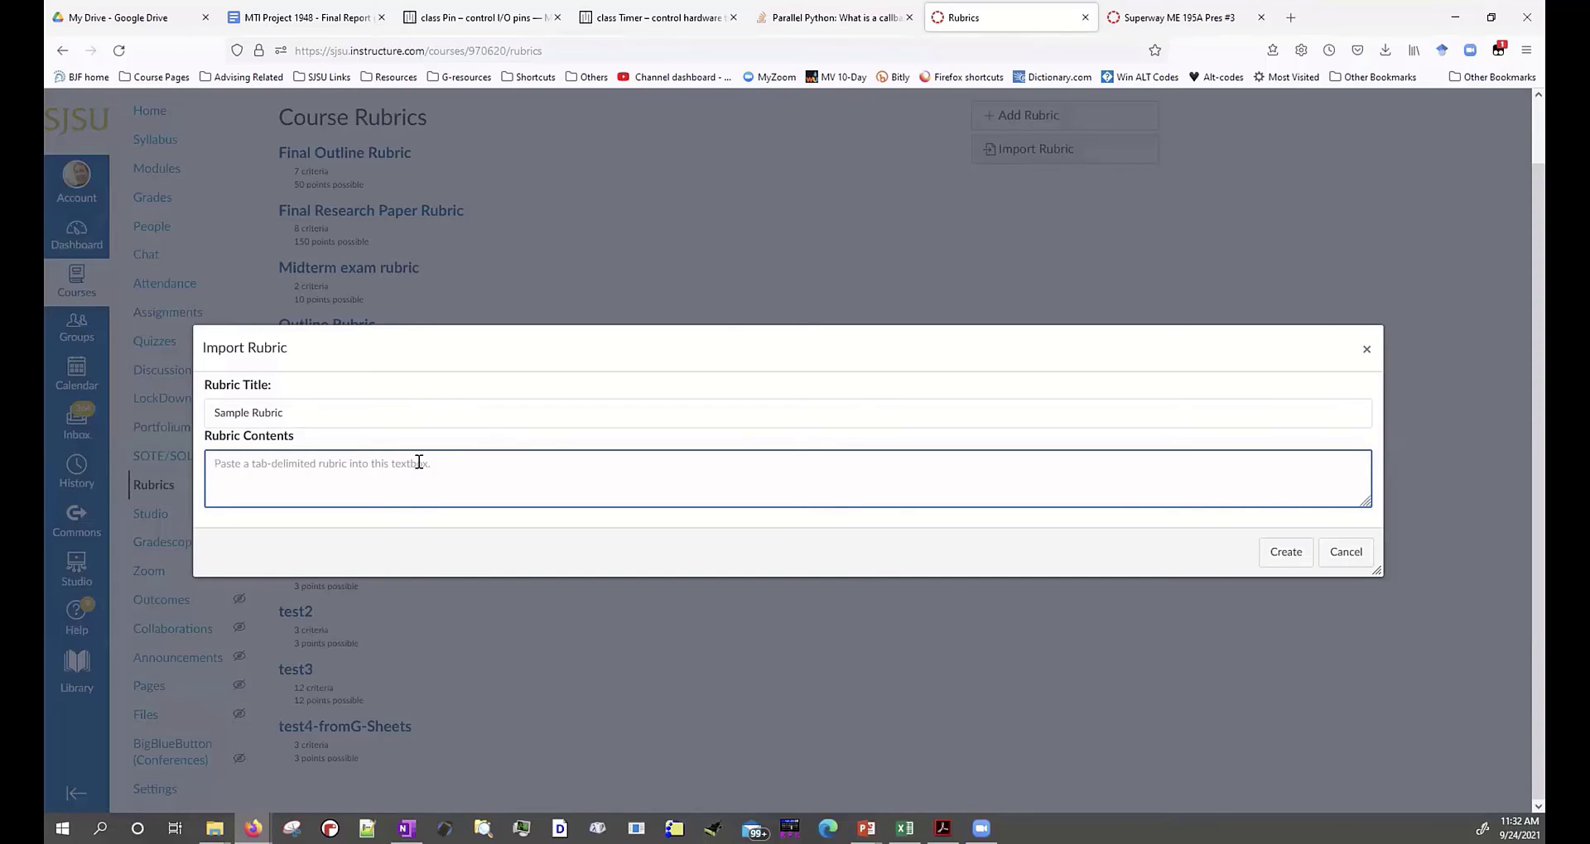
pyautogui.hotkey('alt', 'Tab')
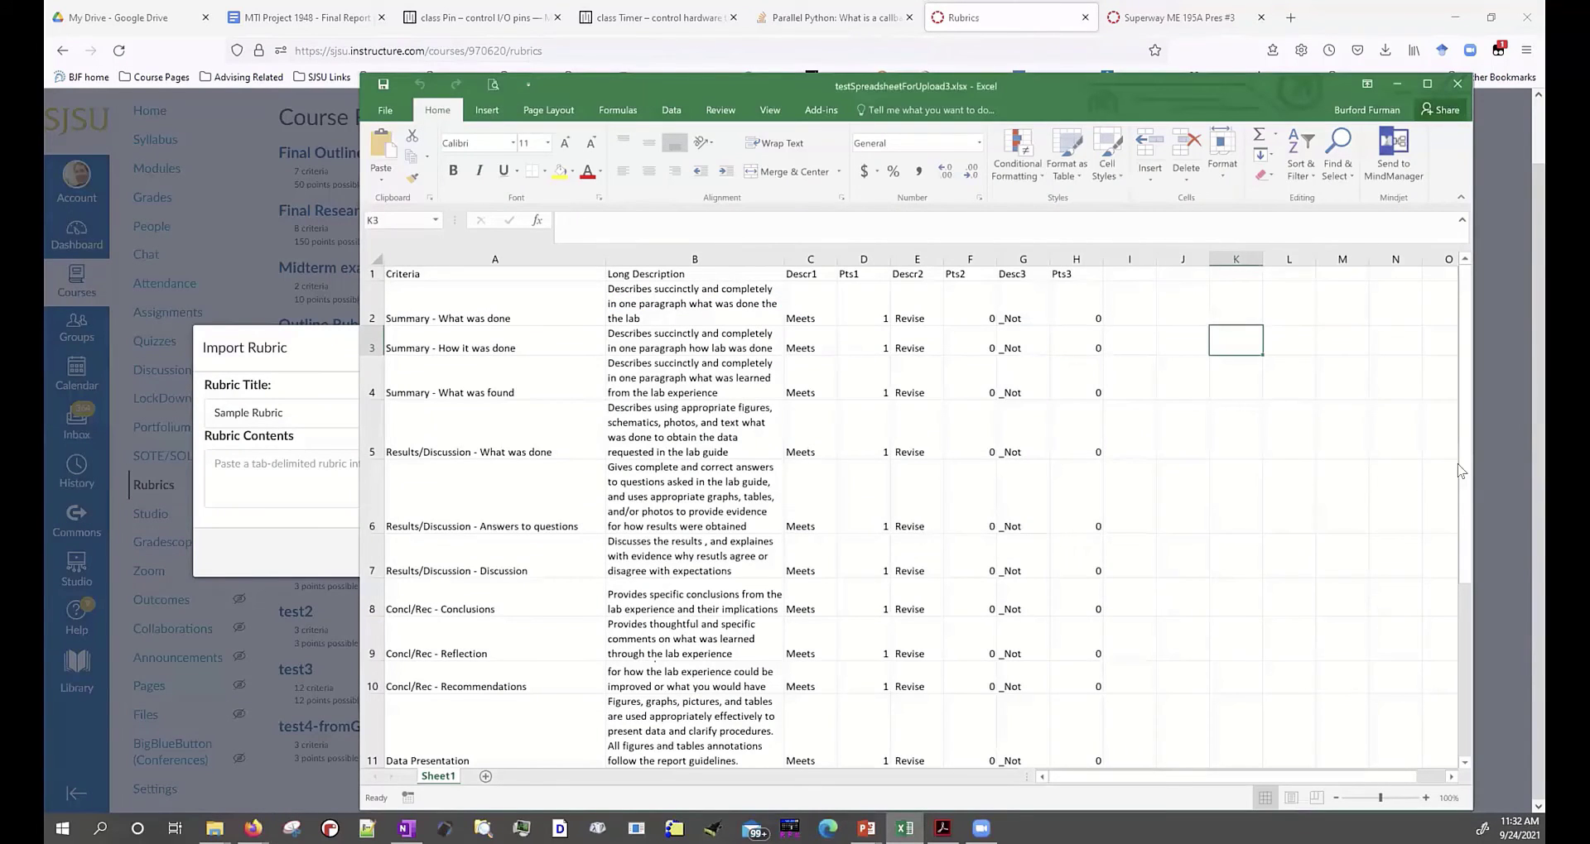
# Widen the Excel window to show rubric columns A through H.
pyautogui.click(346, 232)
pyautogui.moveTo(344, 232); pyautogui.dragTo(271, 240)
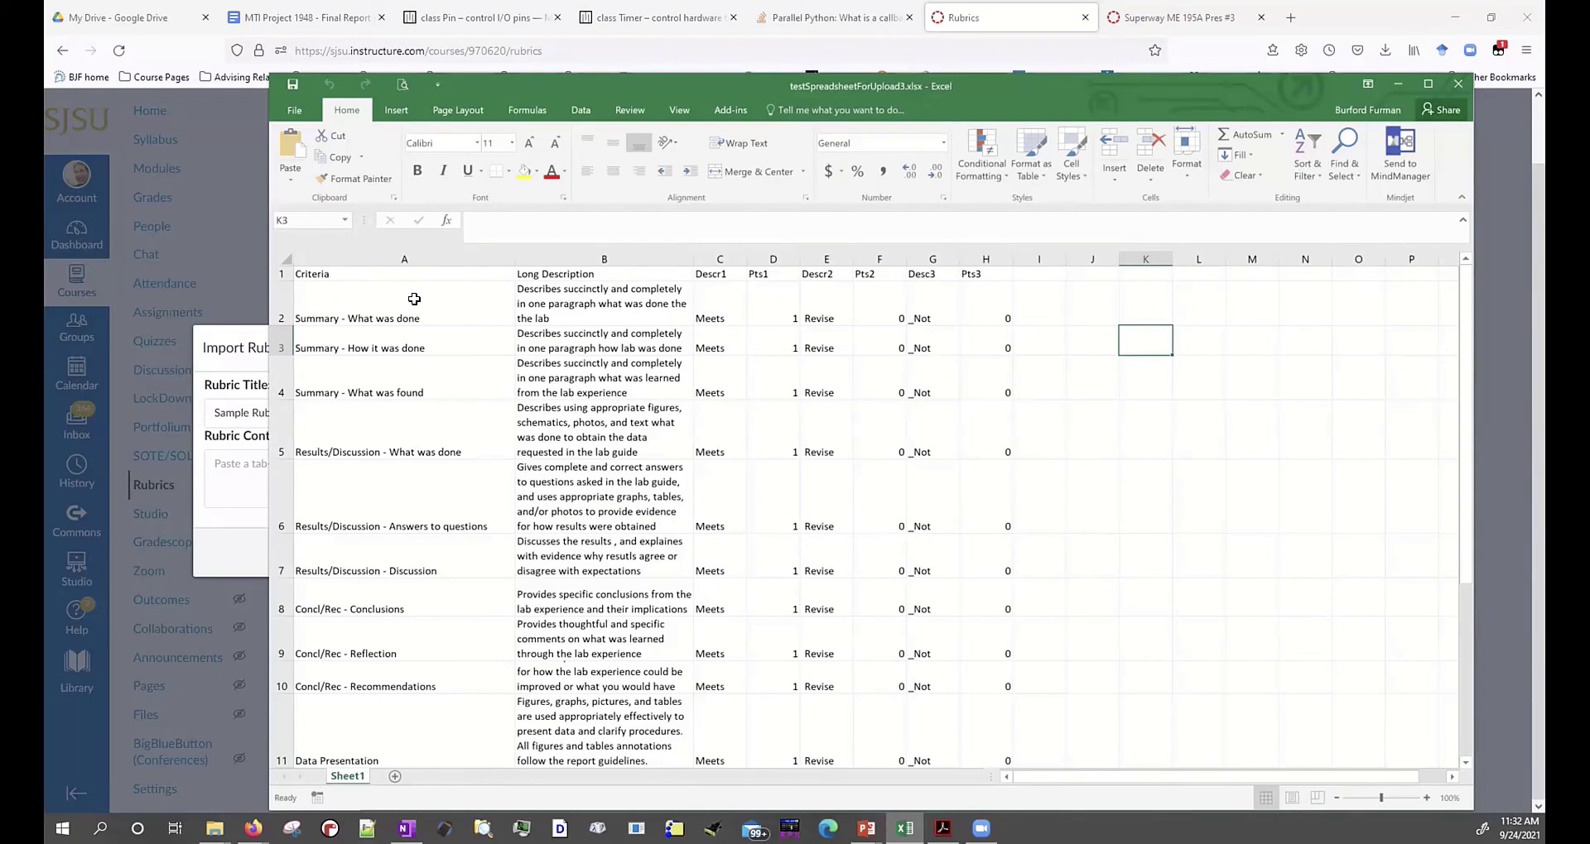
pyautogui.moveTo(379, 294); pyautogui.dragTo(977, 706)
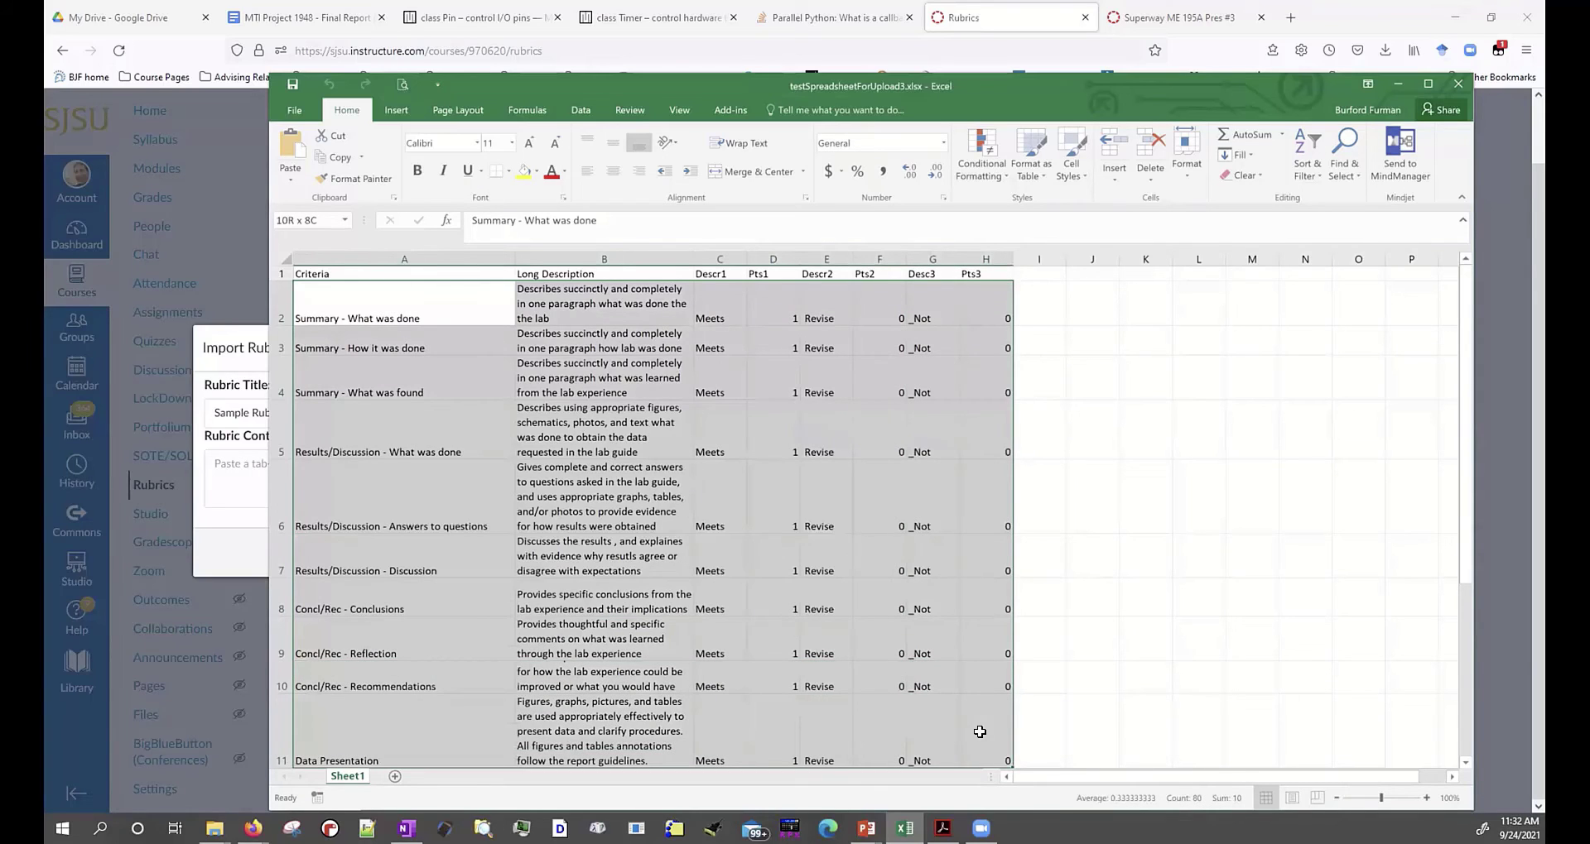
pyautogui.click(1103, 515)
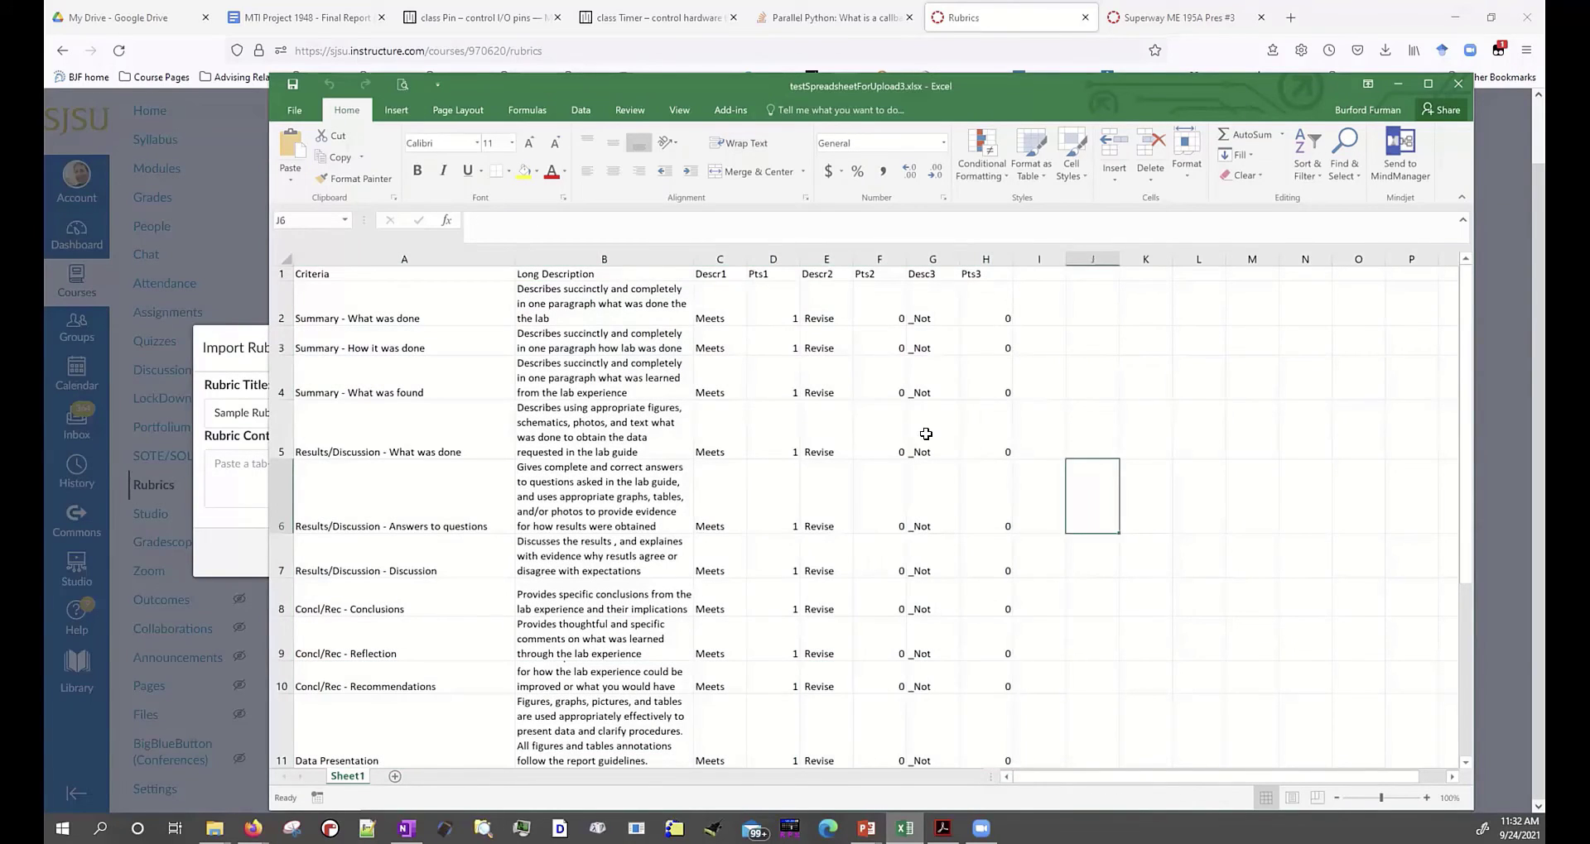
# Review the B2 description and C2:D2 rating pair, then copy rubric rows A2:H13.
pyautogui.click(605, 309)
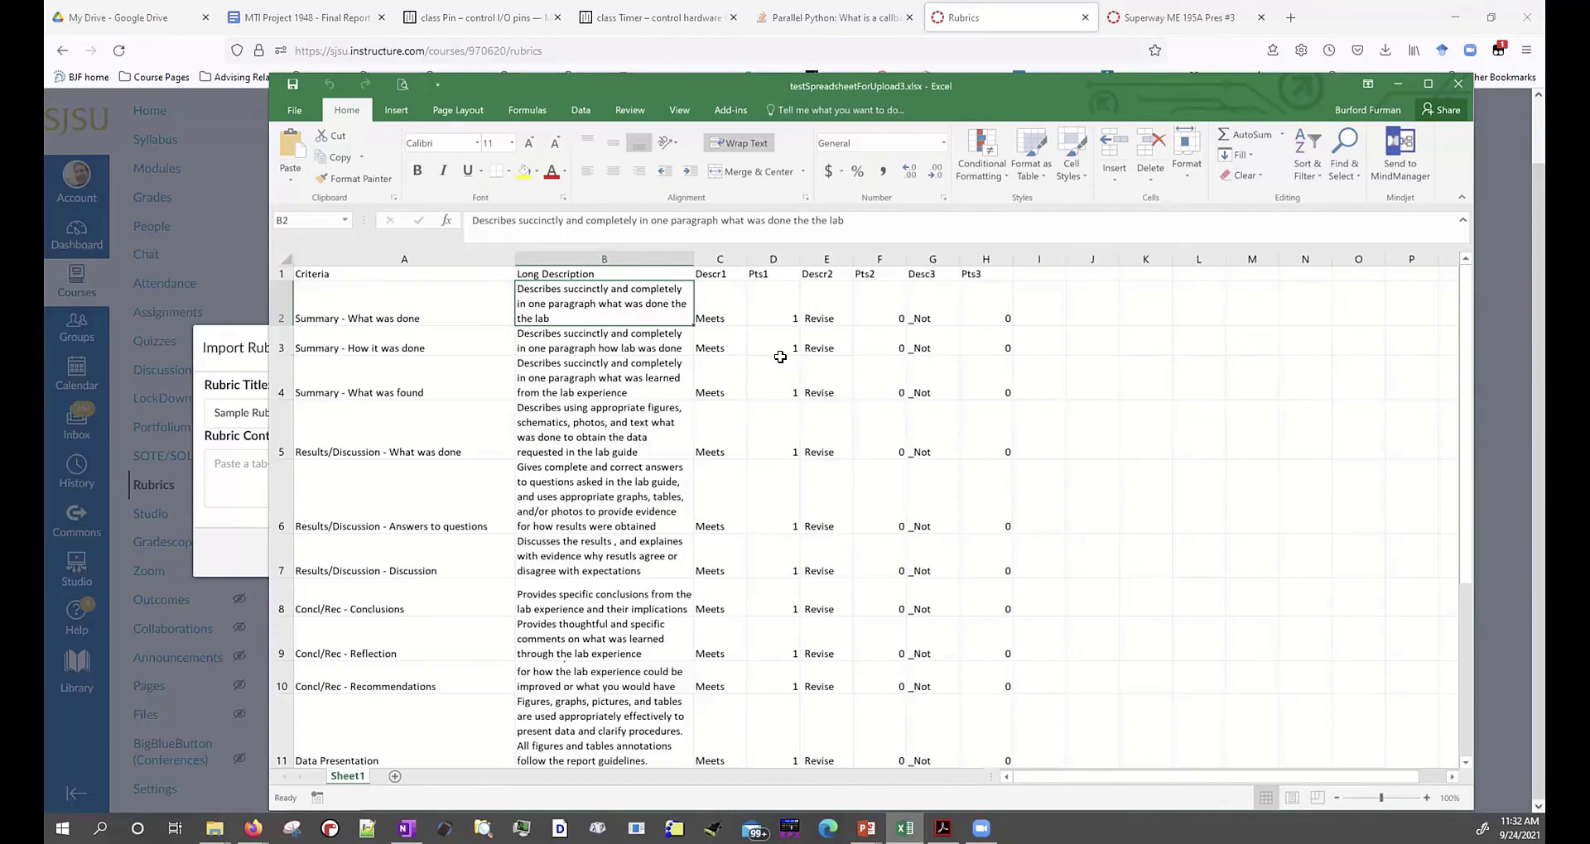
pyautogui.click(704, 273)
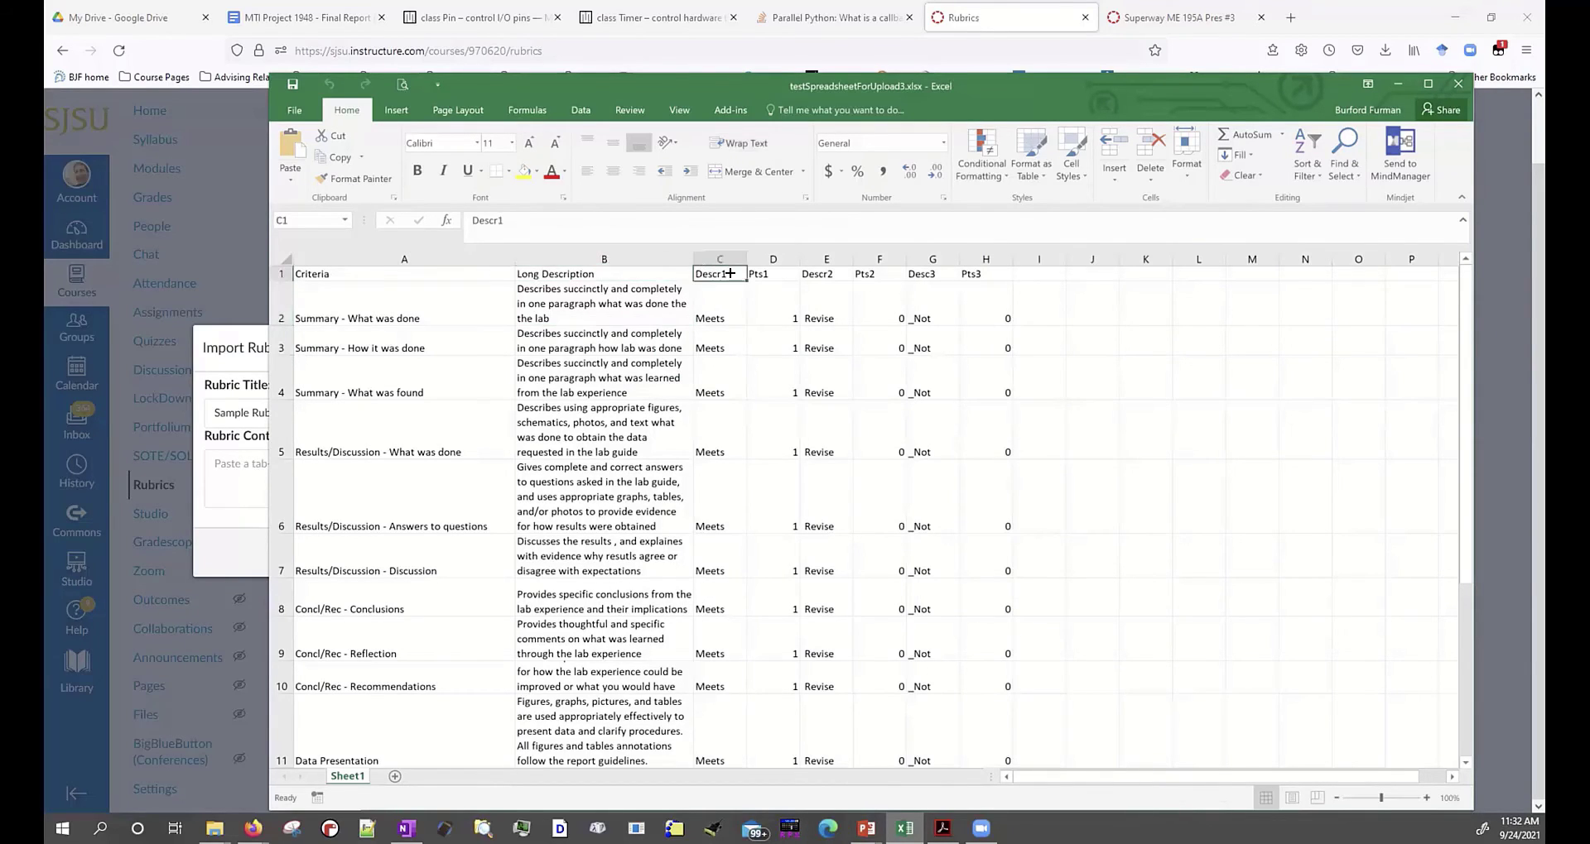
pyautogui.click(726, 295)
pyautogui.moveTo(726, 295); pyautogui.dragTo(764, 295)
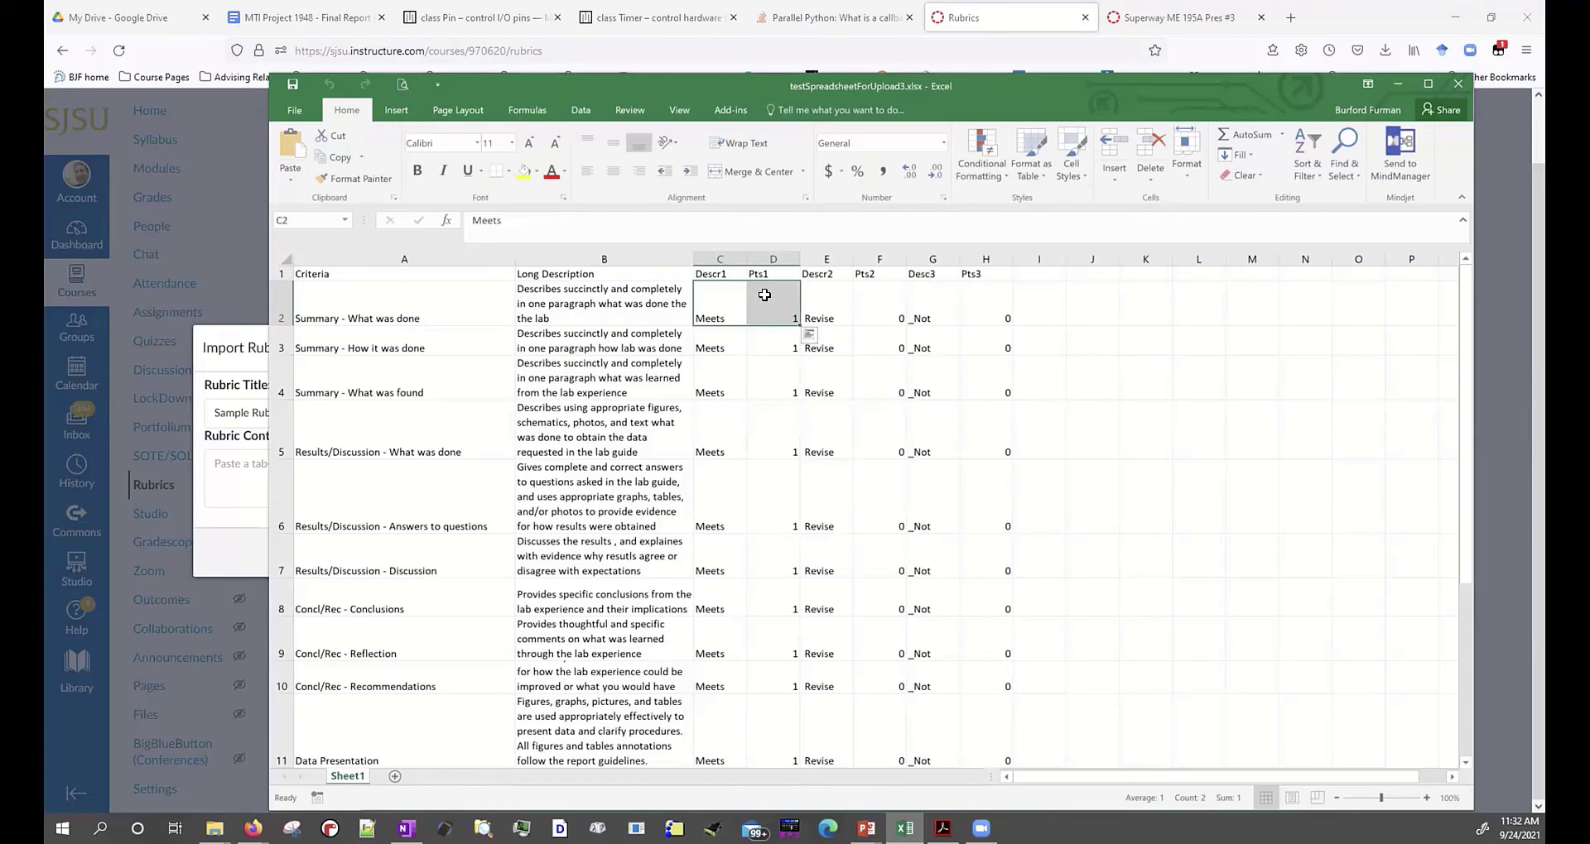
pyautogui.click(389, 299)
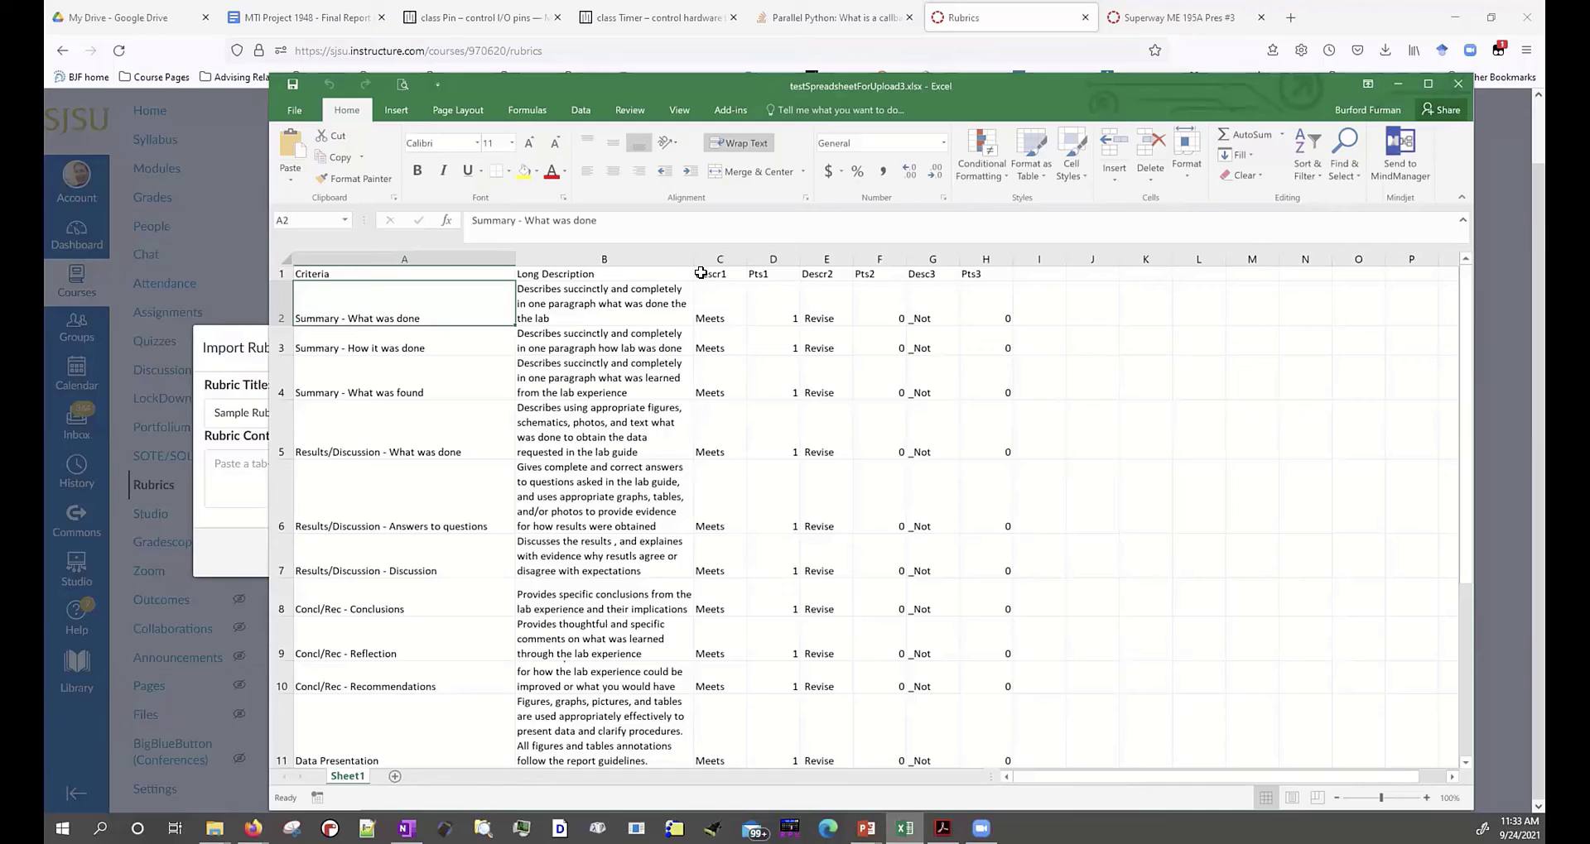
pyautogui.moveTo(699, 286); pyautogui.dragTo(755, 285)
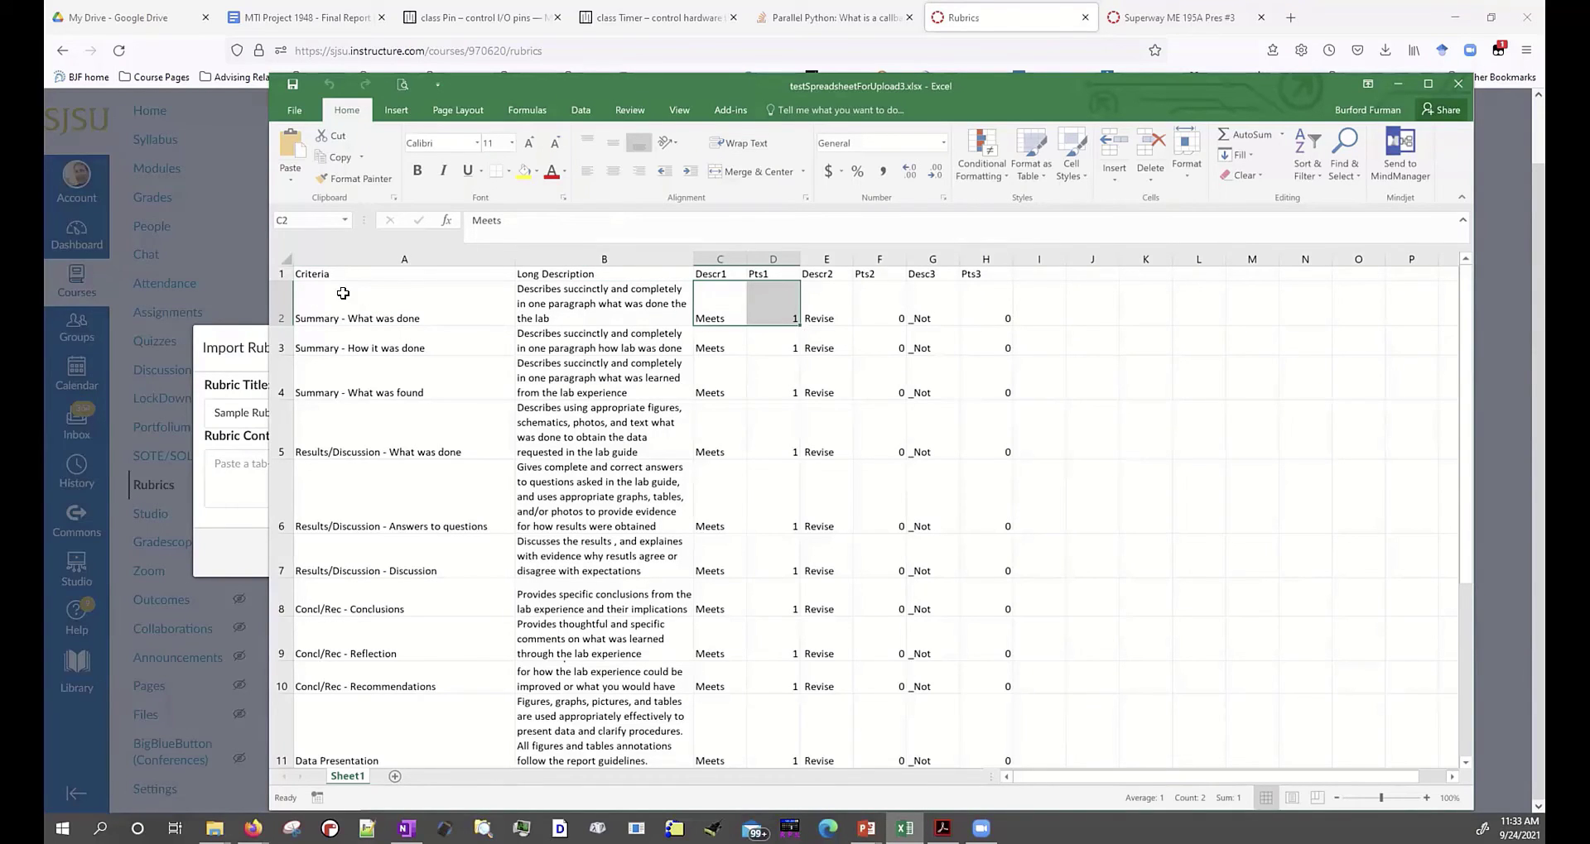
pyautogui.moveTo(341, 282); pyautogui.dragTo(976, 657)
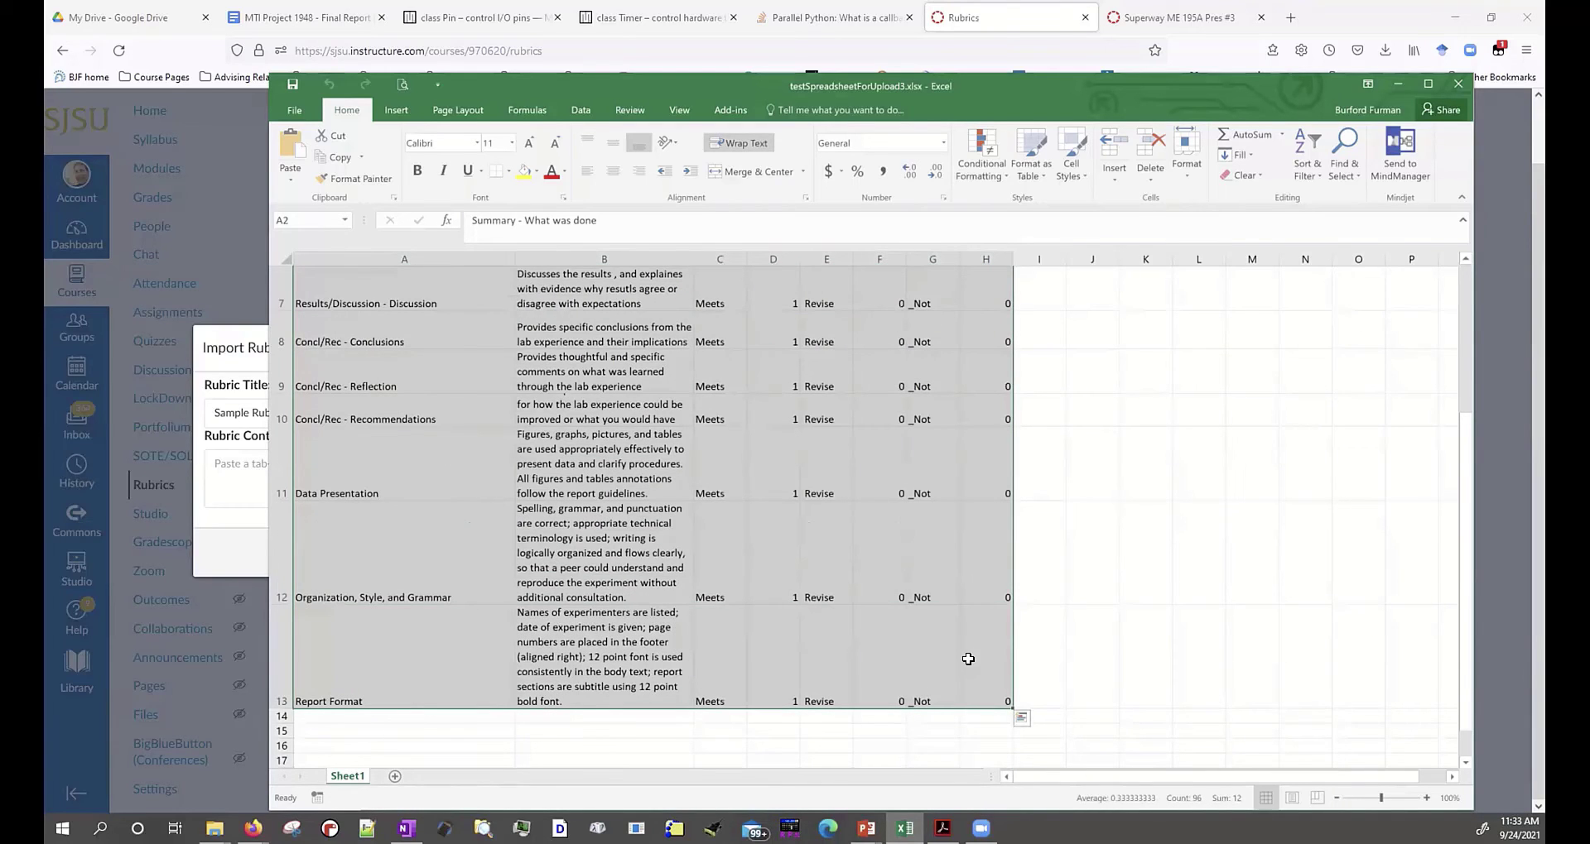
pyautogui.hotkey('ctrl', 'c')
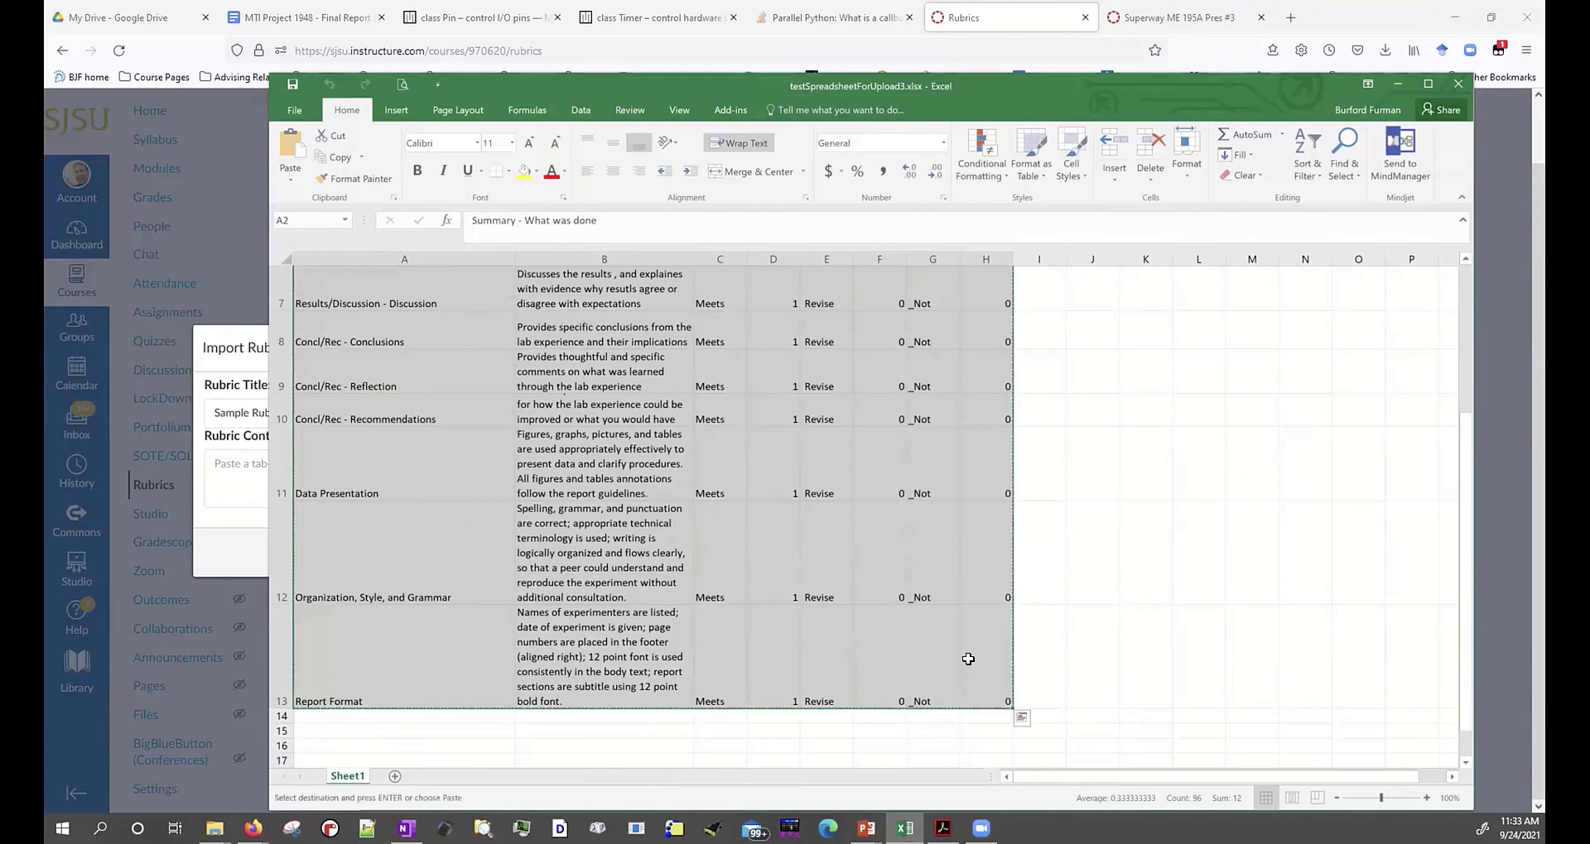
# Paste the copied rows into Rubric Contents and create Sample Rubric.
pyautogui.click(210, 546)
pyautogui.click(278, 449)
pyautogui.rightClick(279, 448)
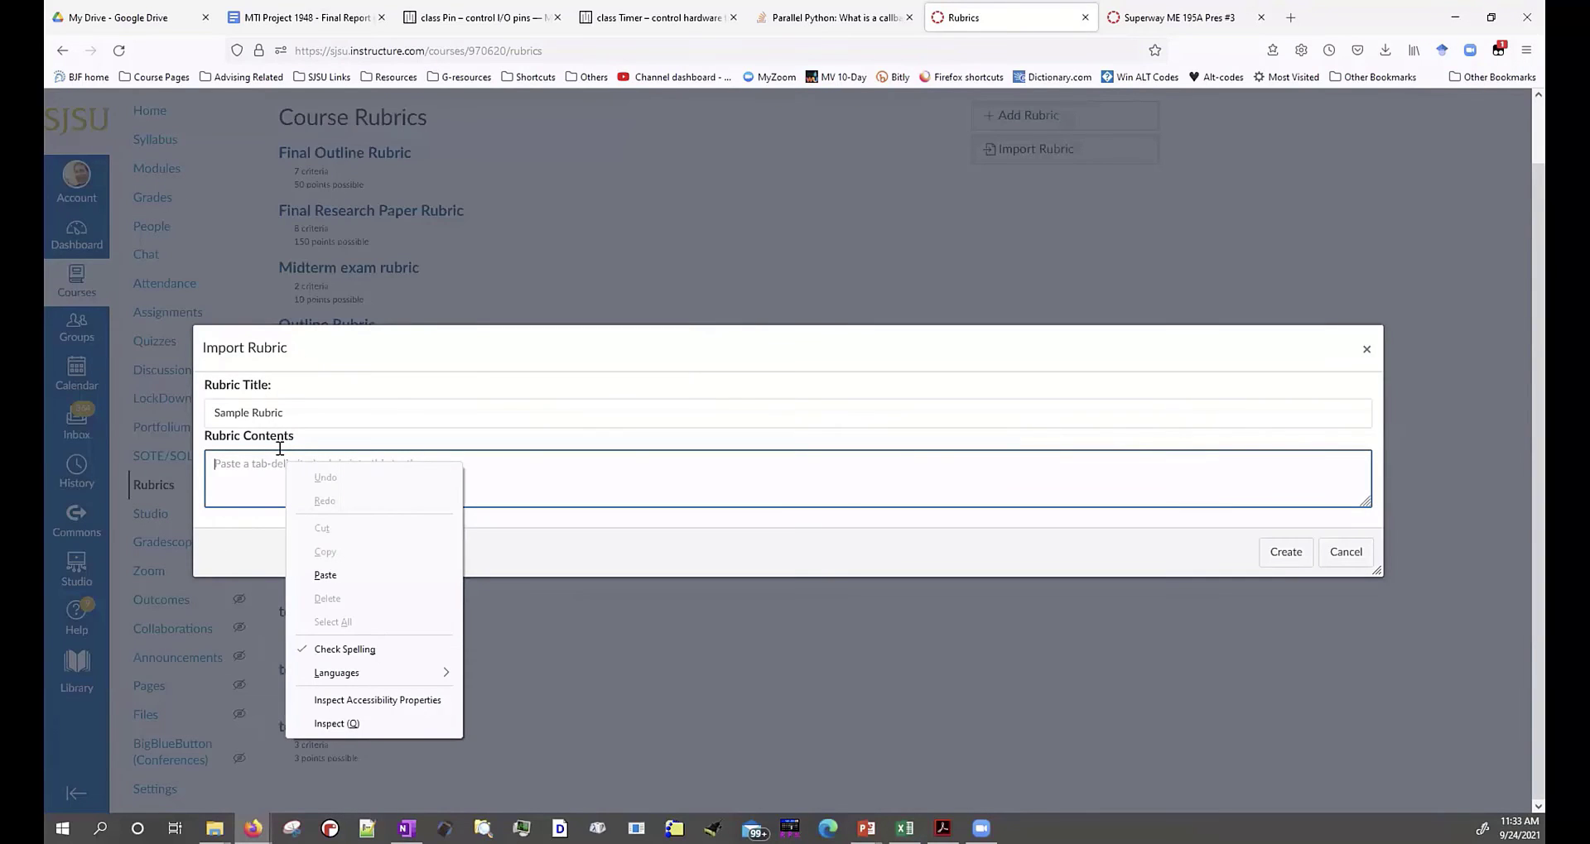
pyautogui.rightClick(245, 460)
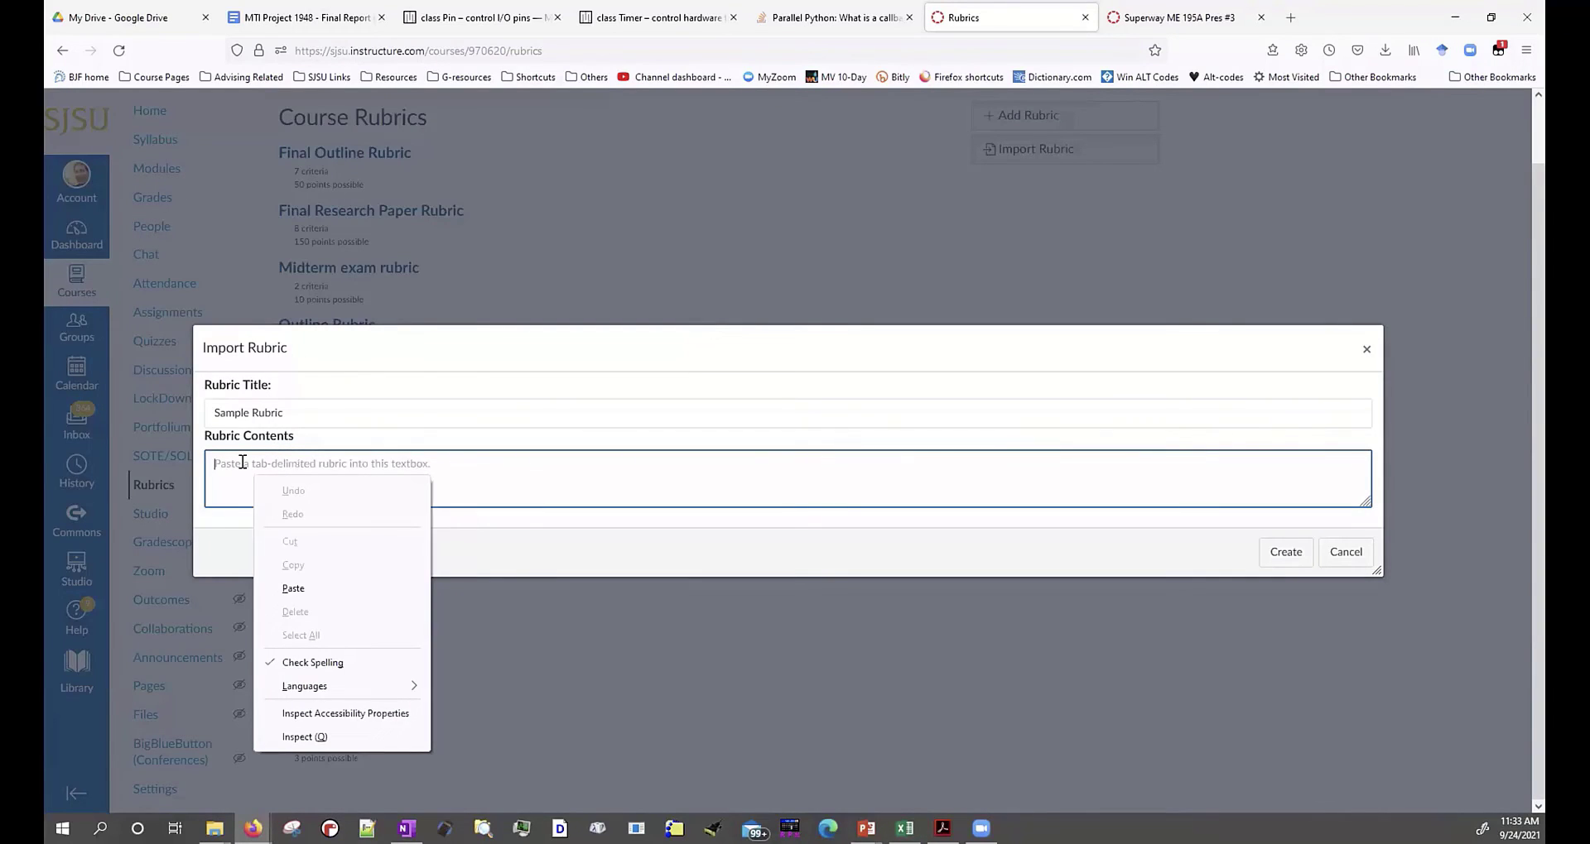
pyautogui.click(293, 588)
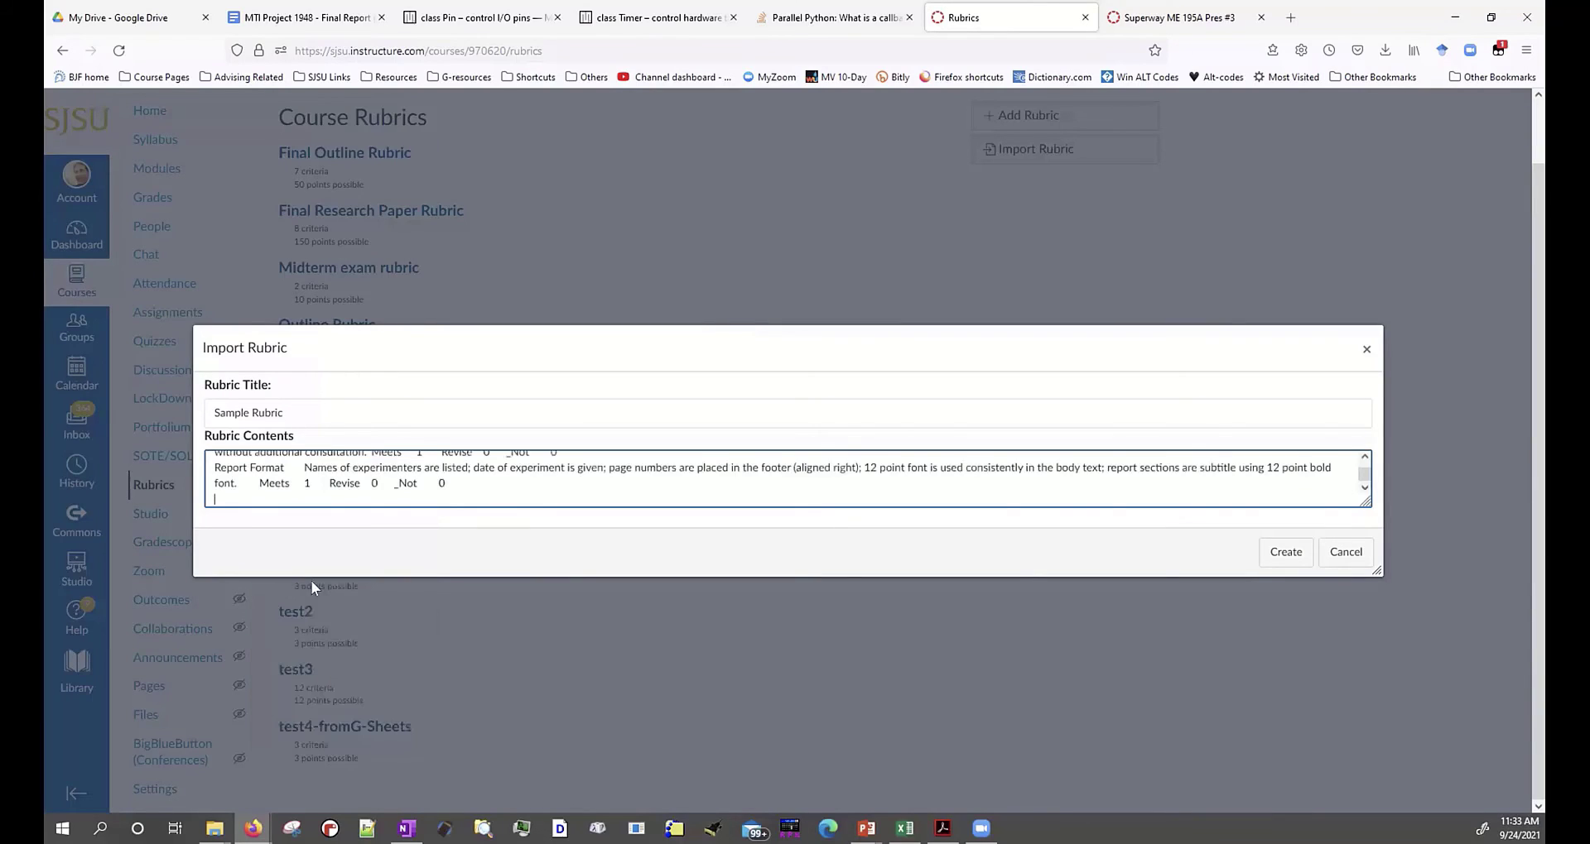
pyautogui.click(1275, 560)
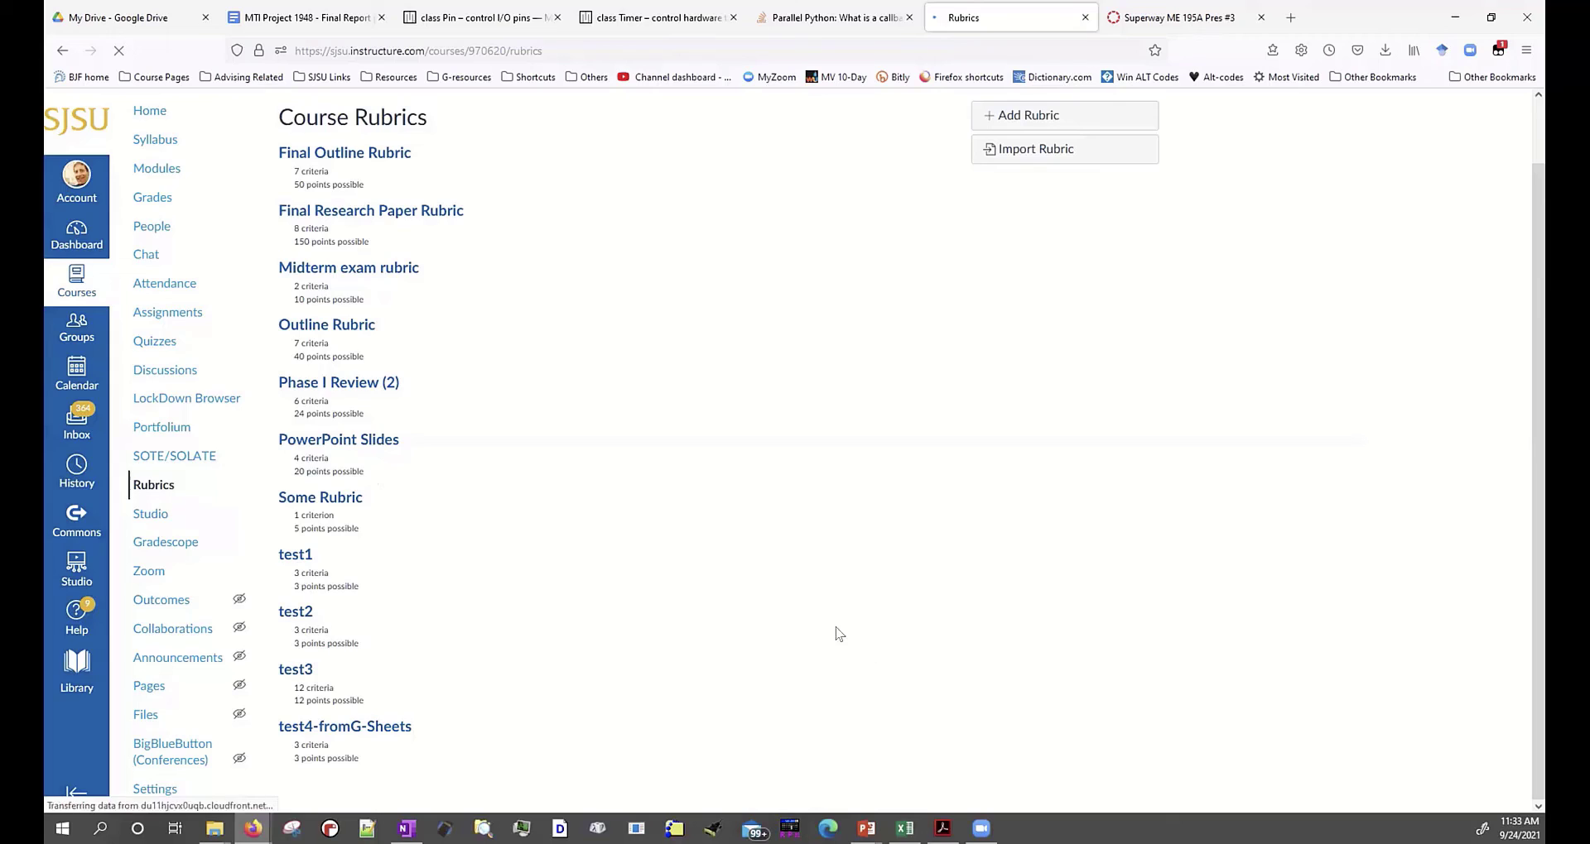
# Open Sample Rubric to check its 12 one-point criteria against the spreadsheet.
pyautogui.scroll(-1, 599, 533)
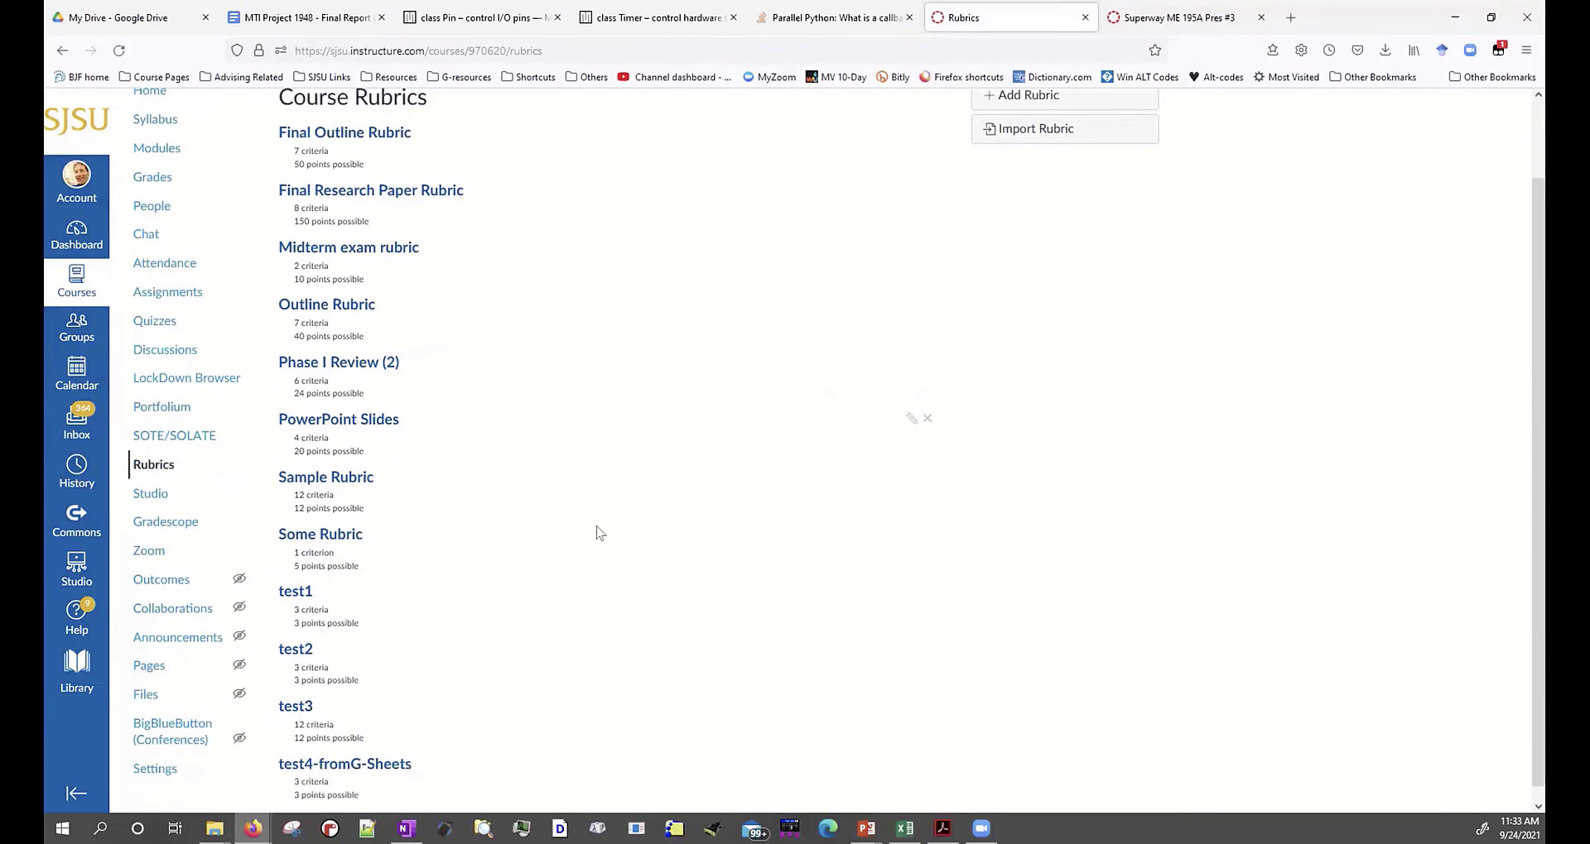
pyautogui.scroll(2, 500, 535)
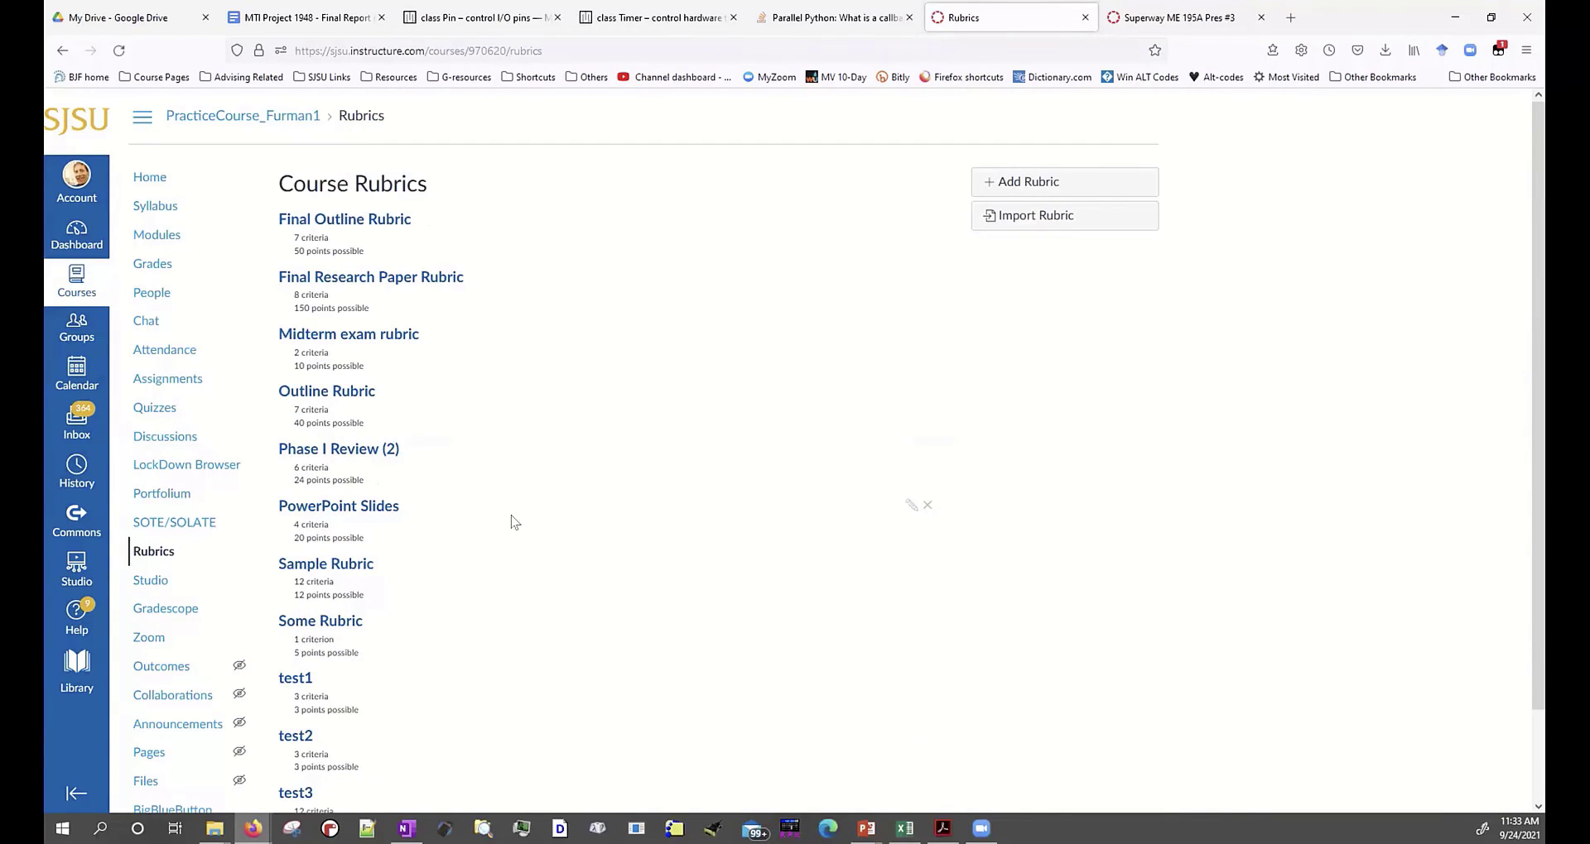
pyautogui.click(338, 566)
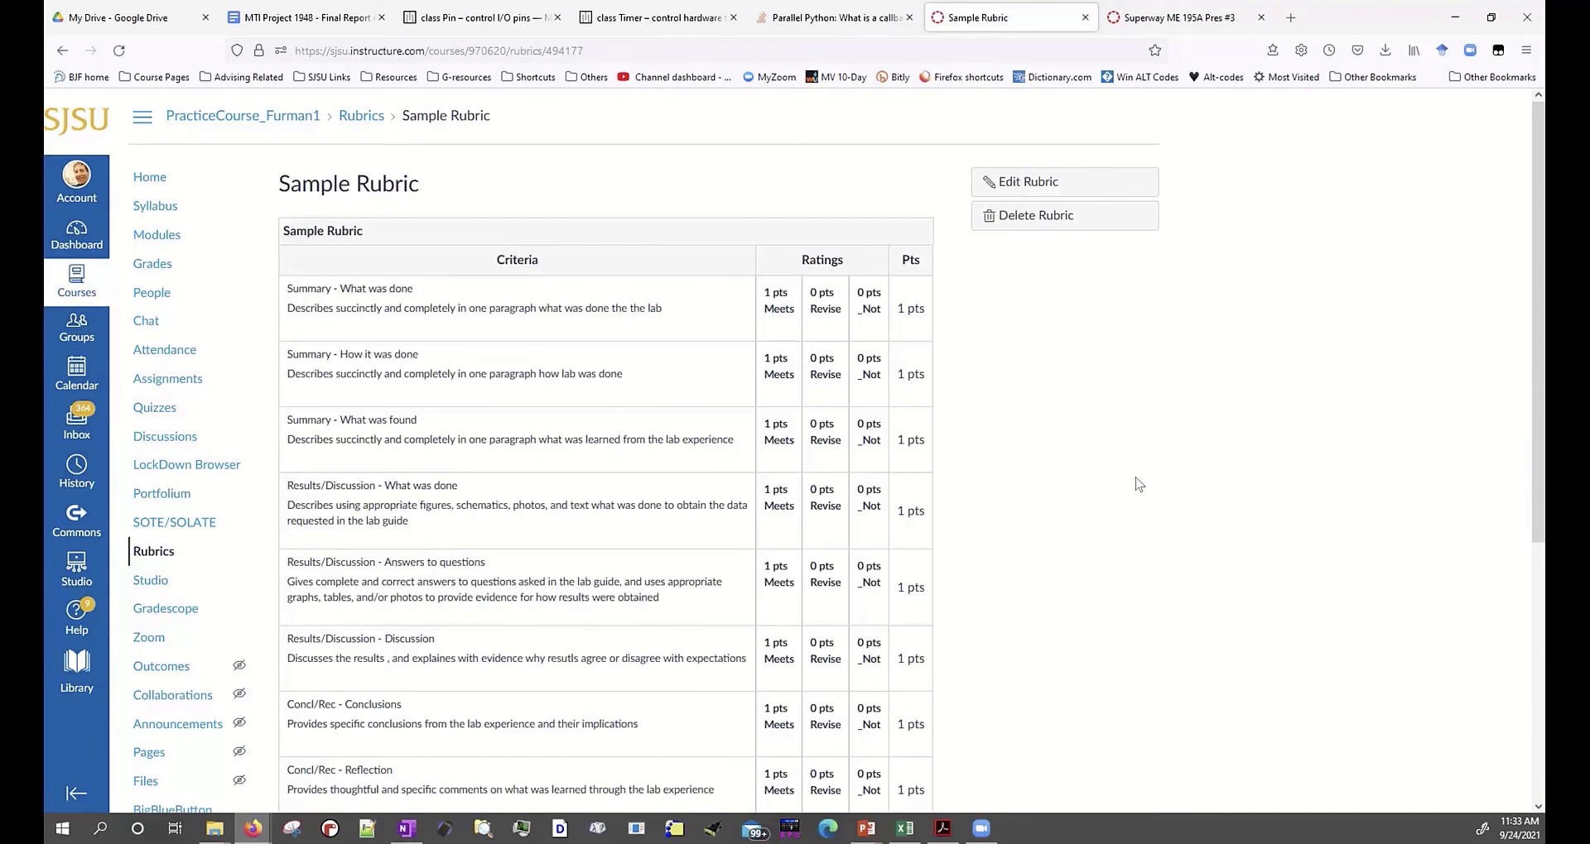
pyautogui.scroll(-2, 861, 691)
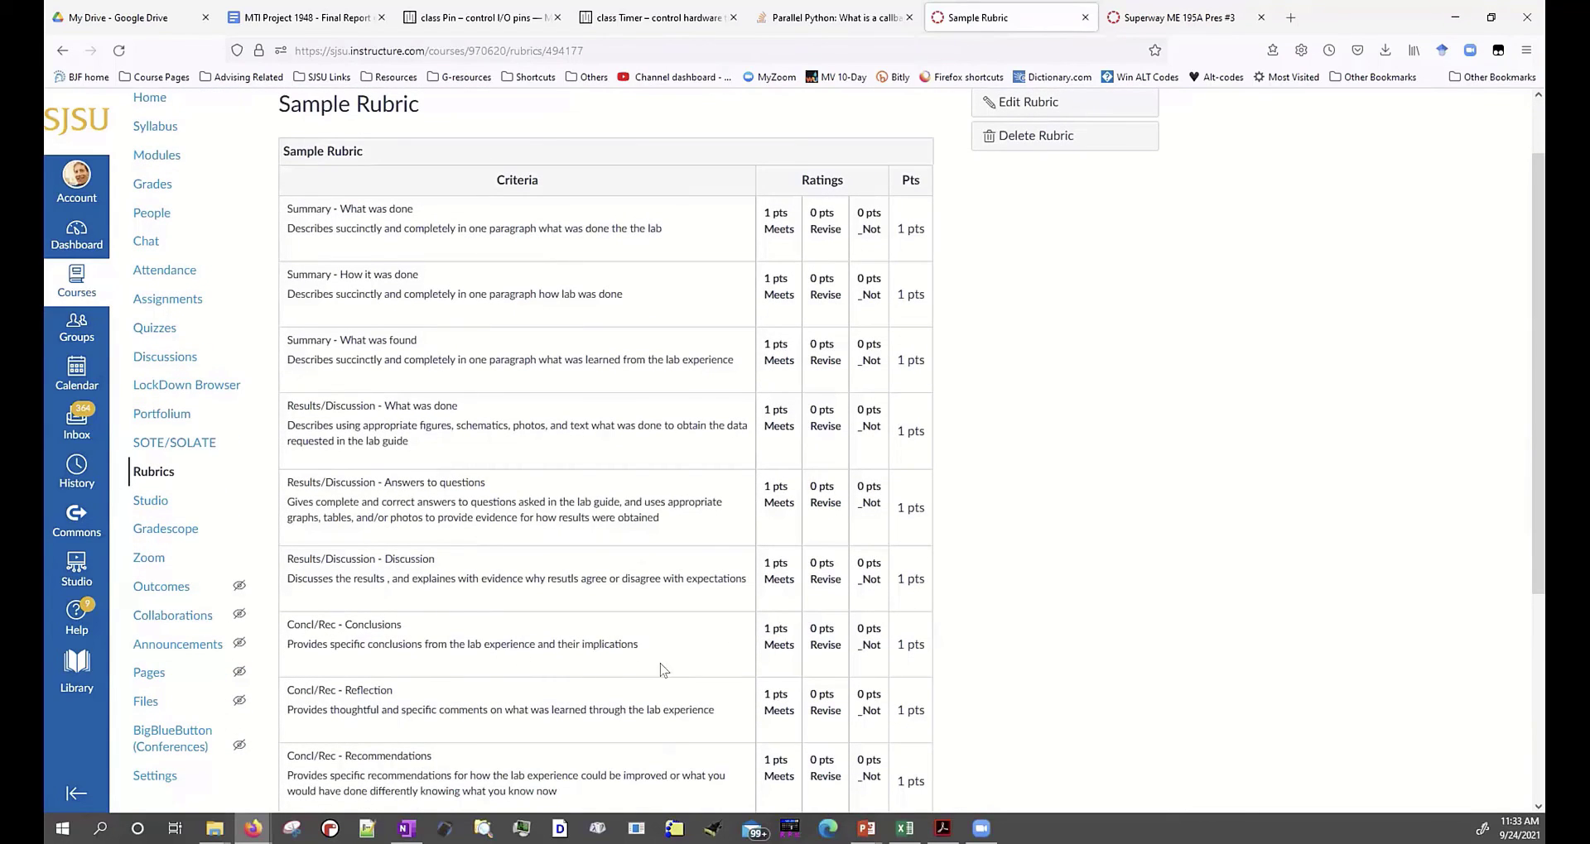
pyautogui.hotkey('alt', 'Tab')
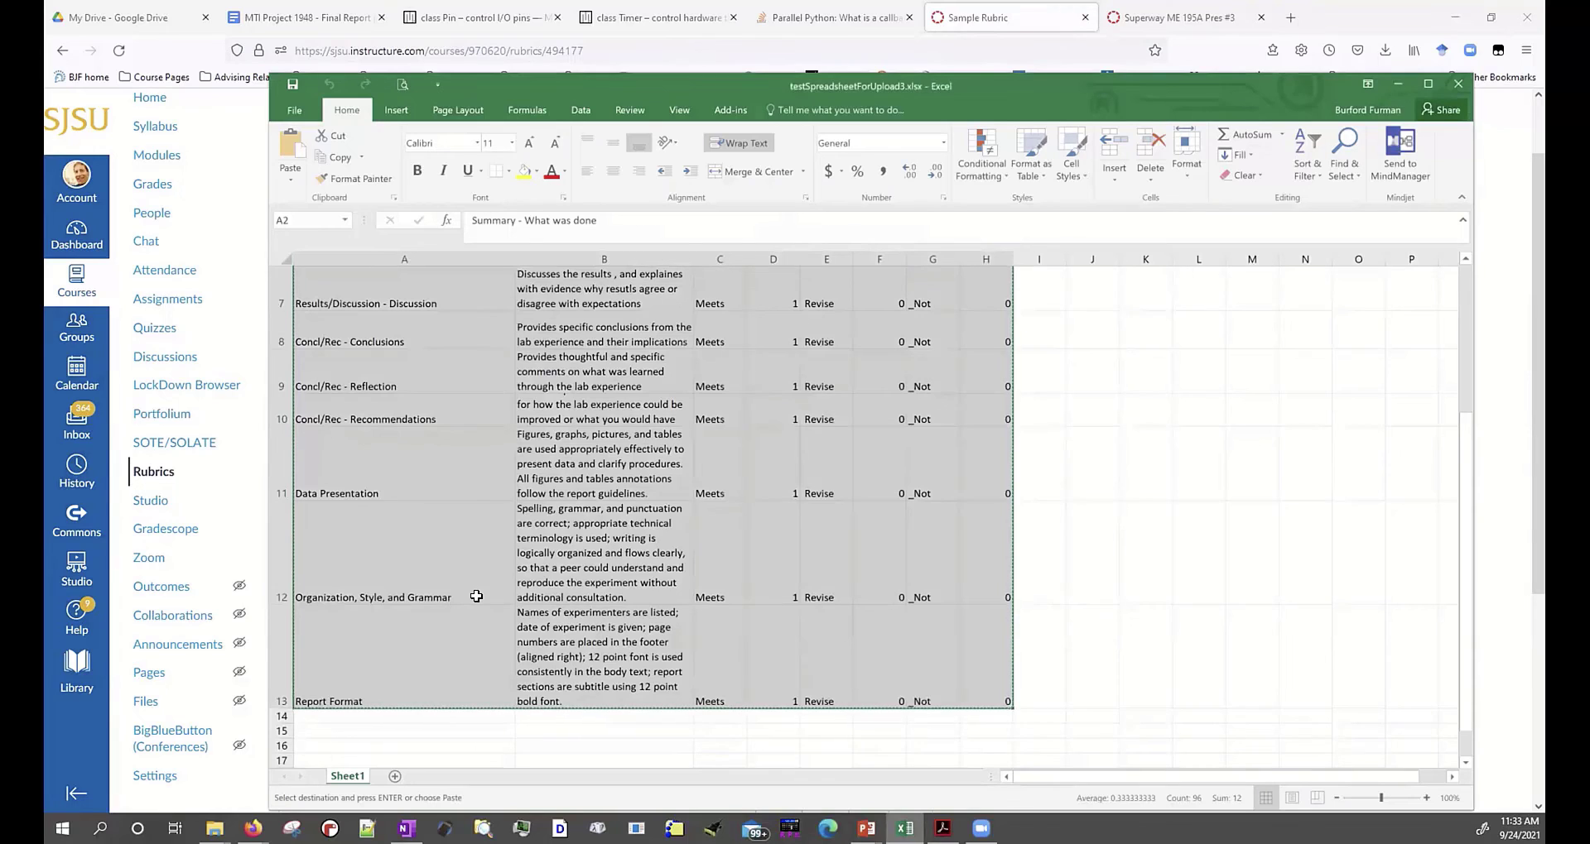
pyautogui.hotkey('alt', 'Tab')
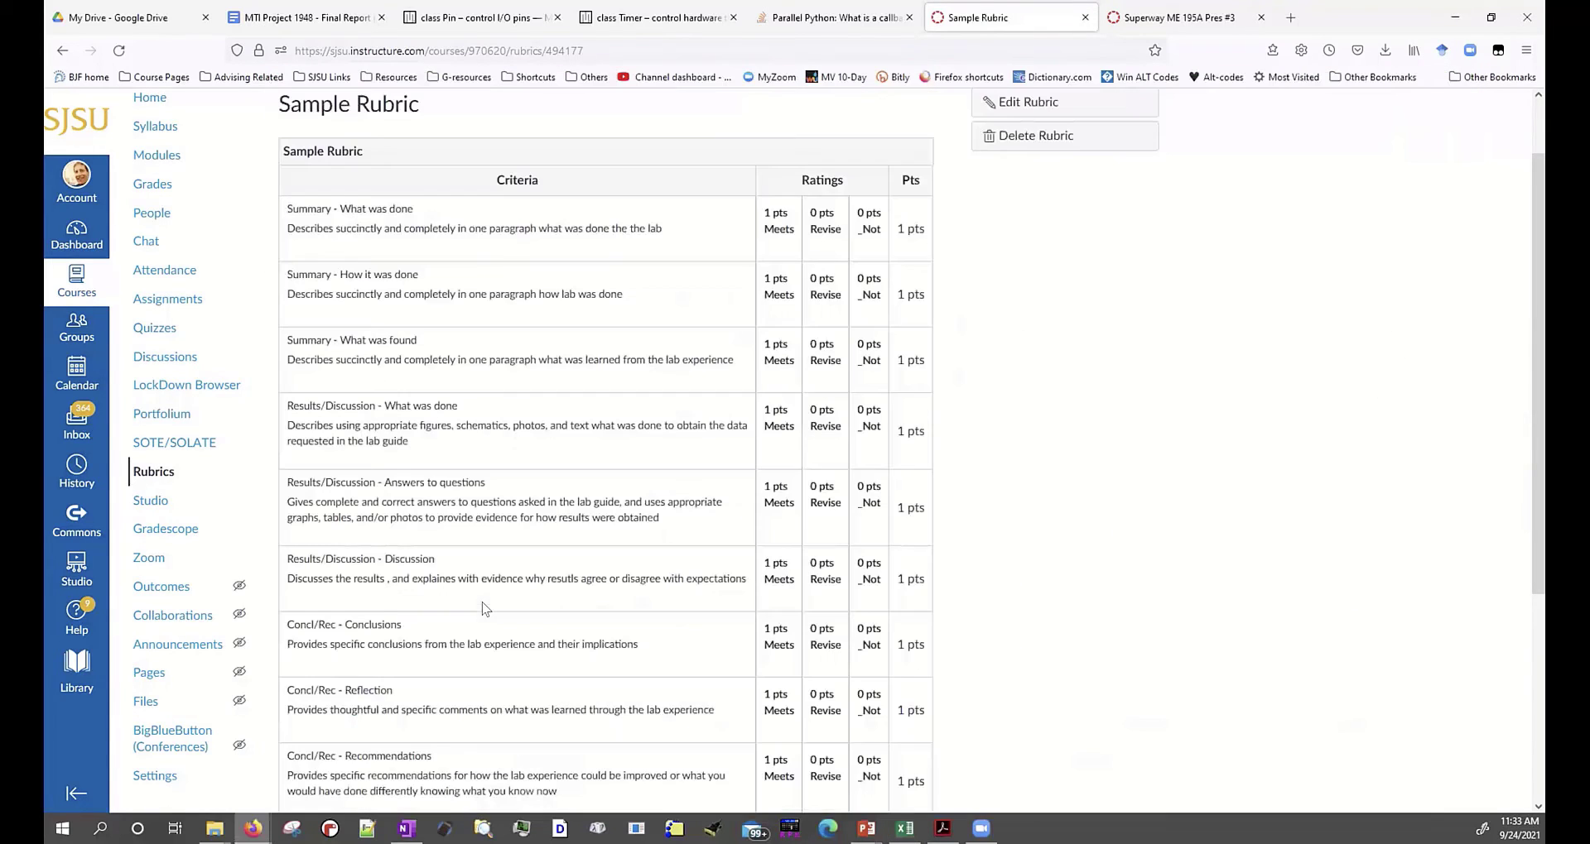
pyautogui.hotkey('alt', 'Tab')
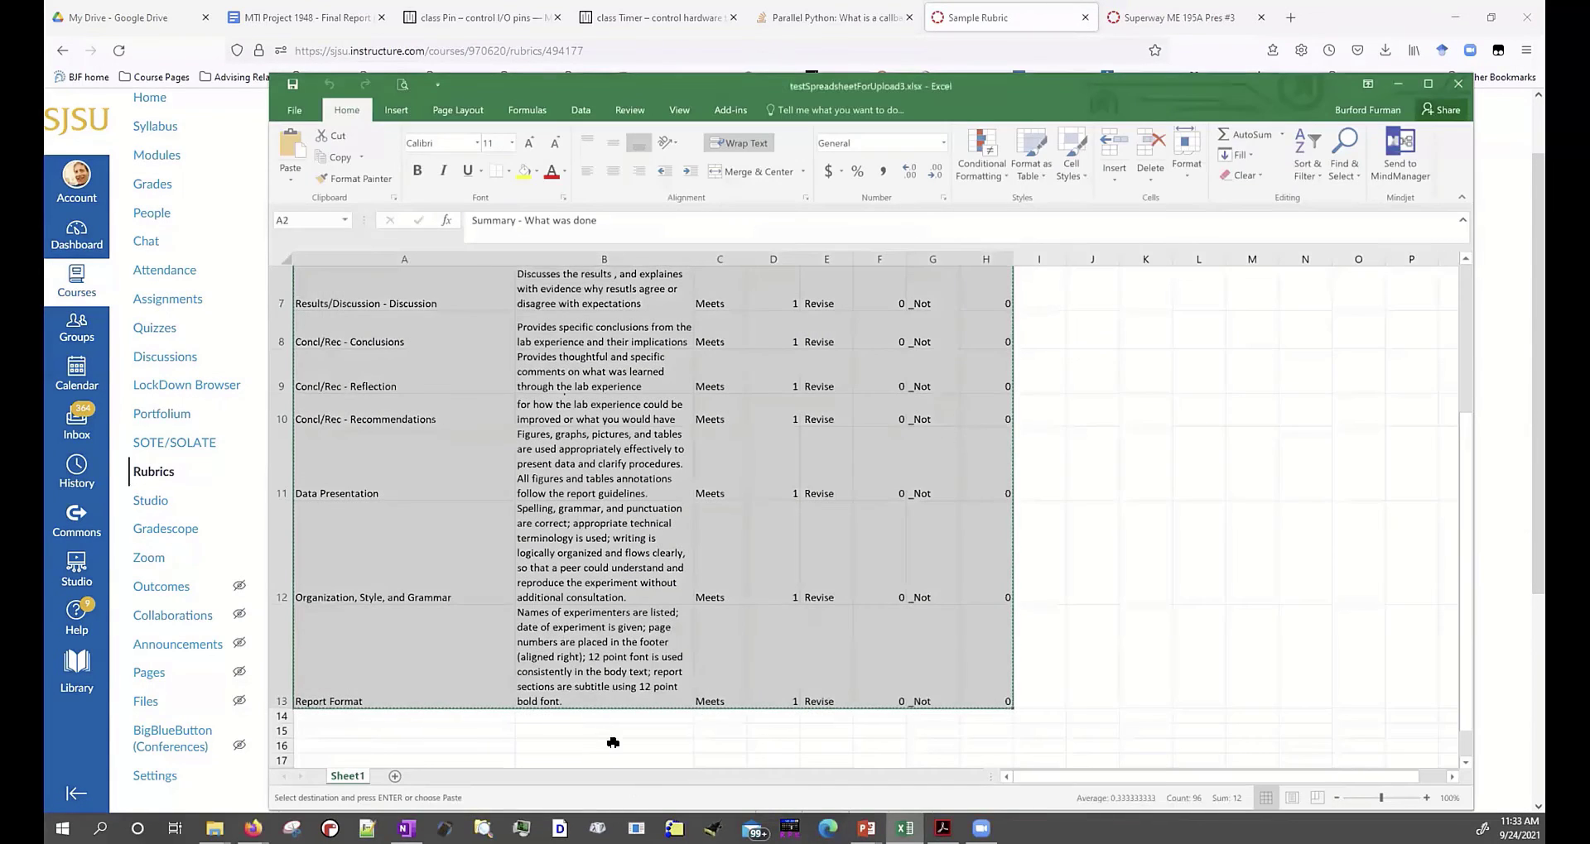
# Step the slide show through to slide 10 on rubric spreadsheet guidelines, then switch to Excel.
pyautogui.moveTo(866, 827)
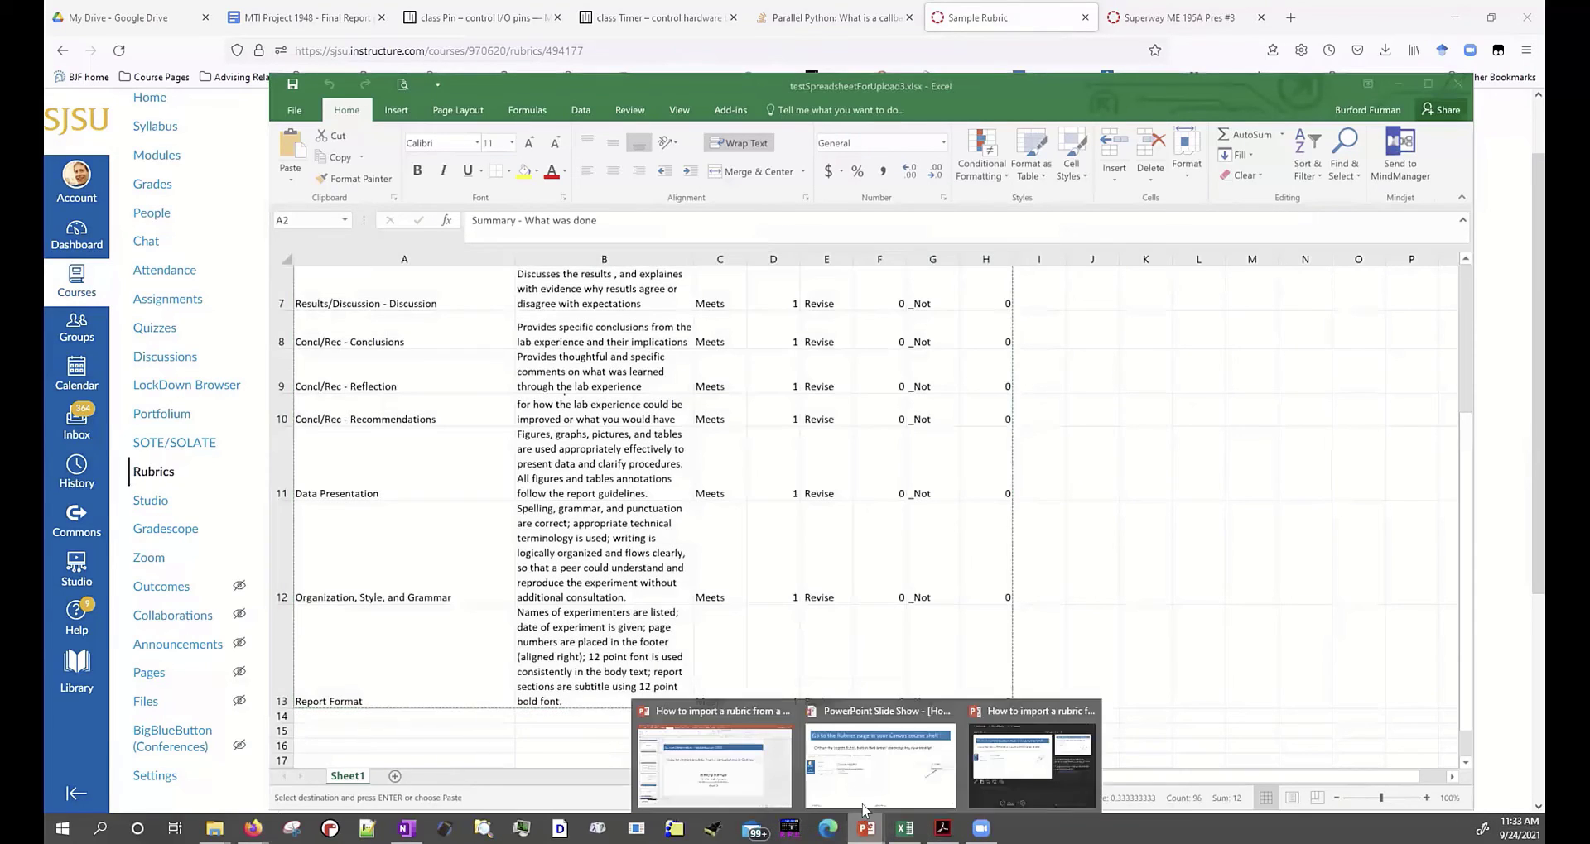
pyautogui.click(840, 783)
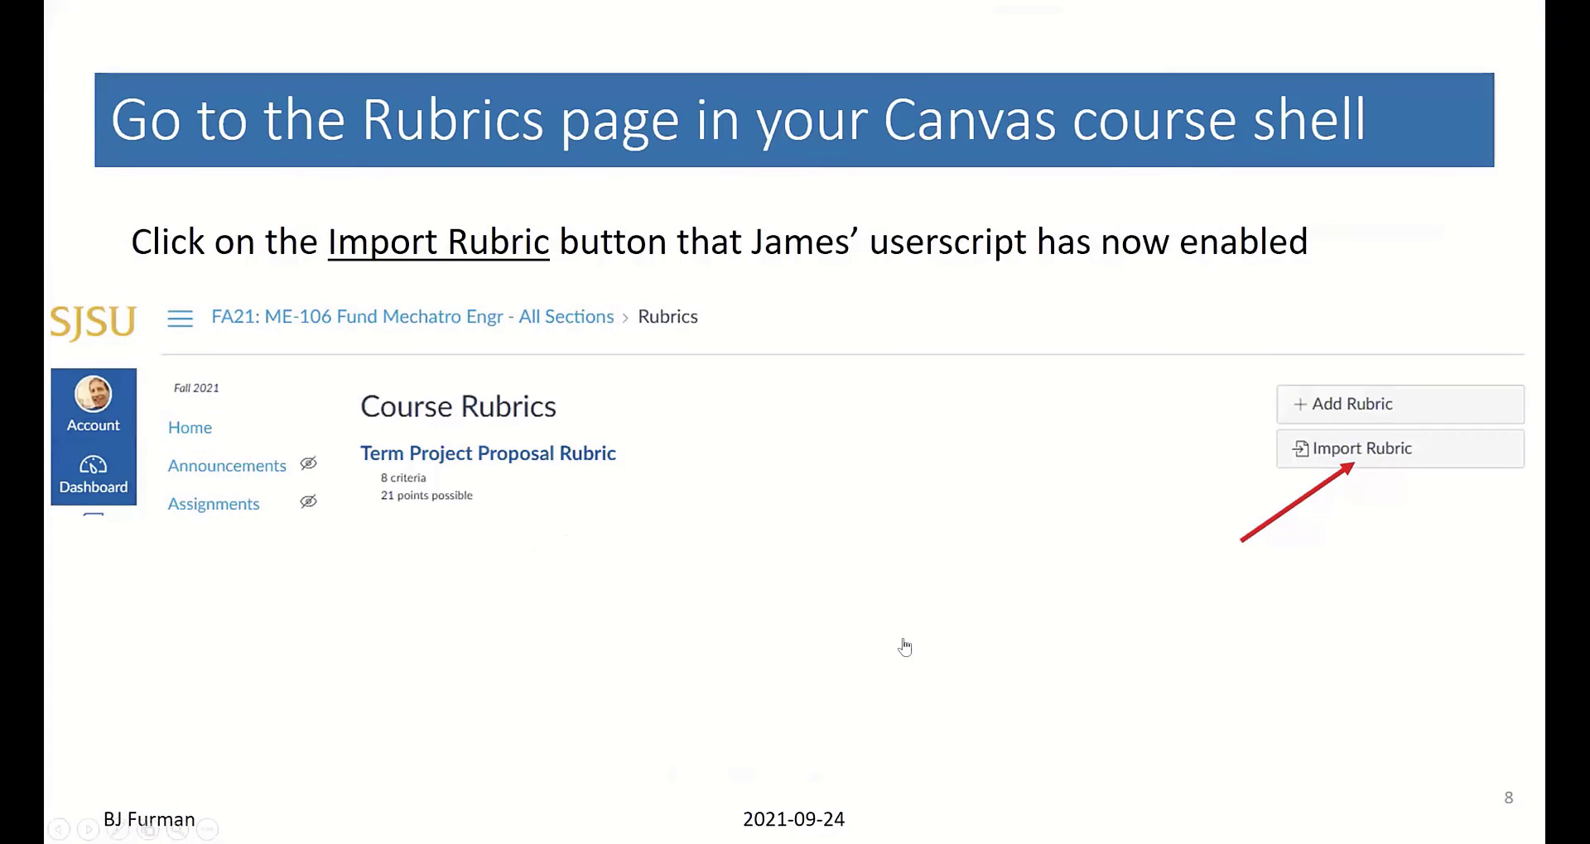
pyautogui.click(902, 648)
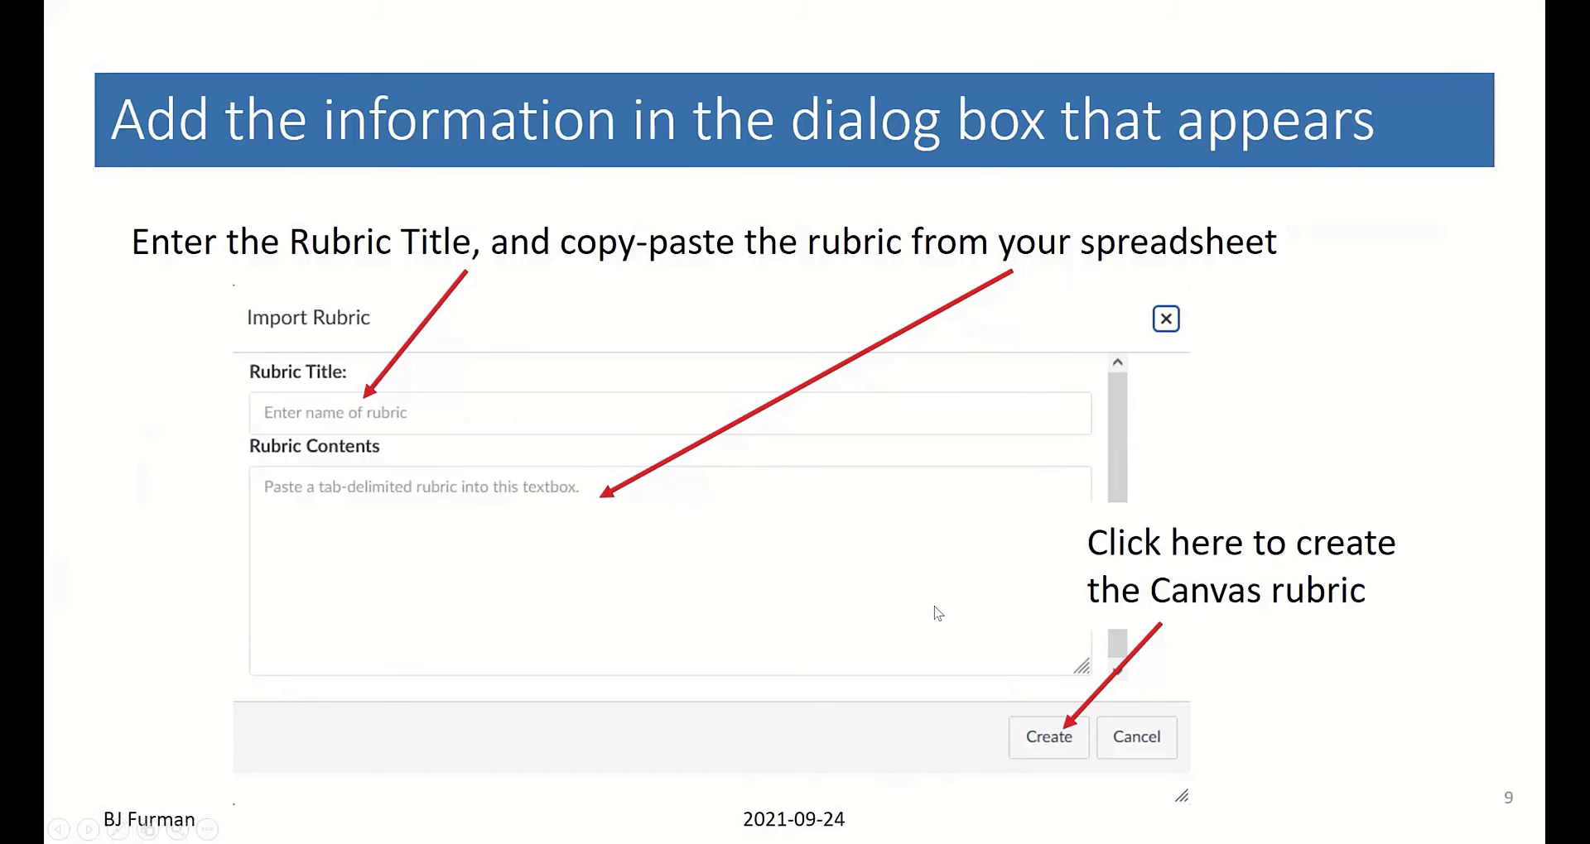
pyautogui.click(937, 613)
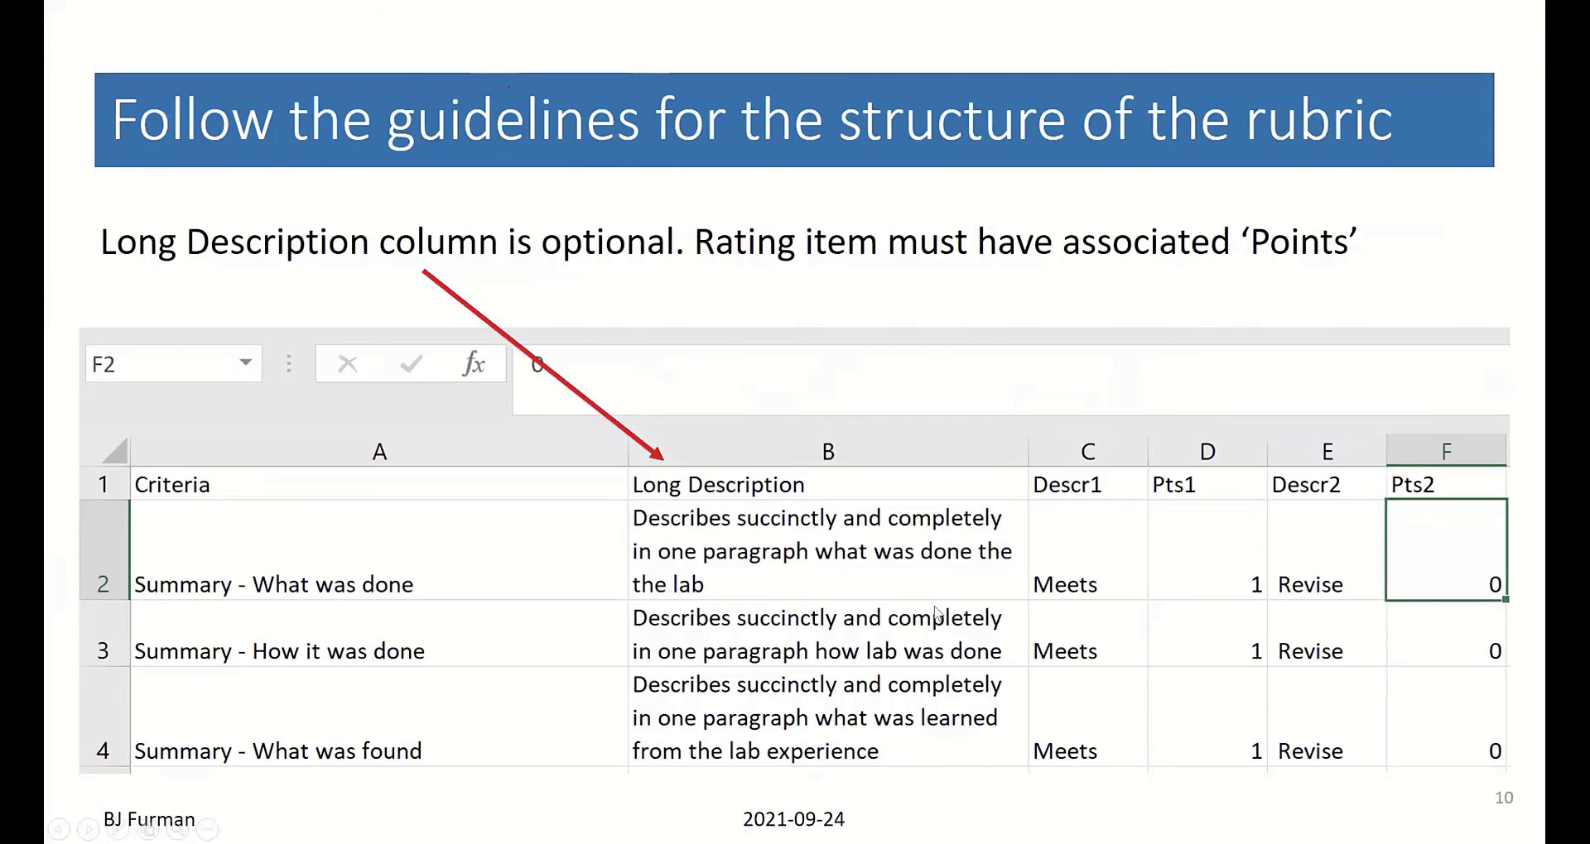
pyautogui.press('Left')
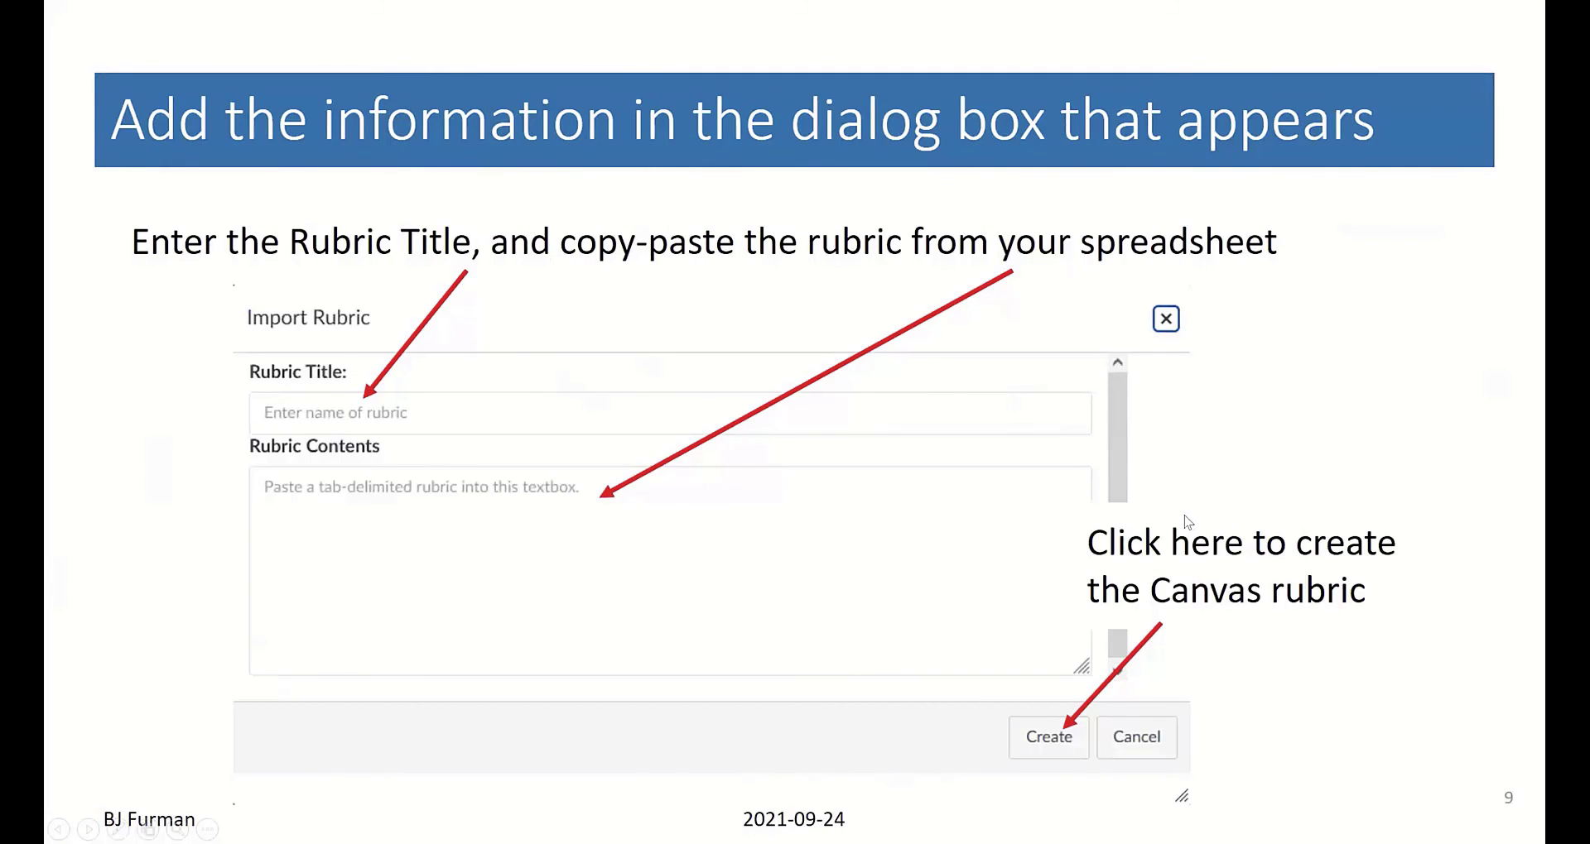
pyautogui.press('Right')
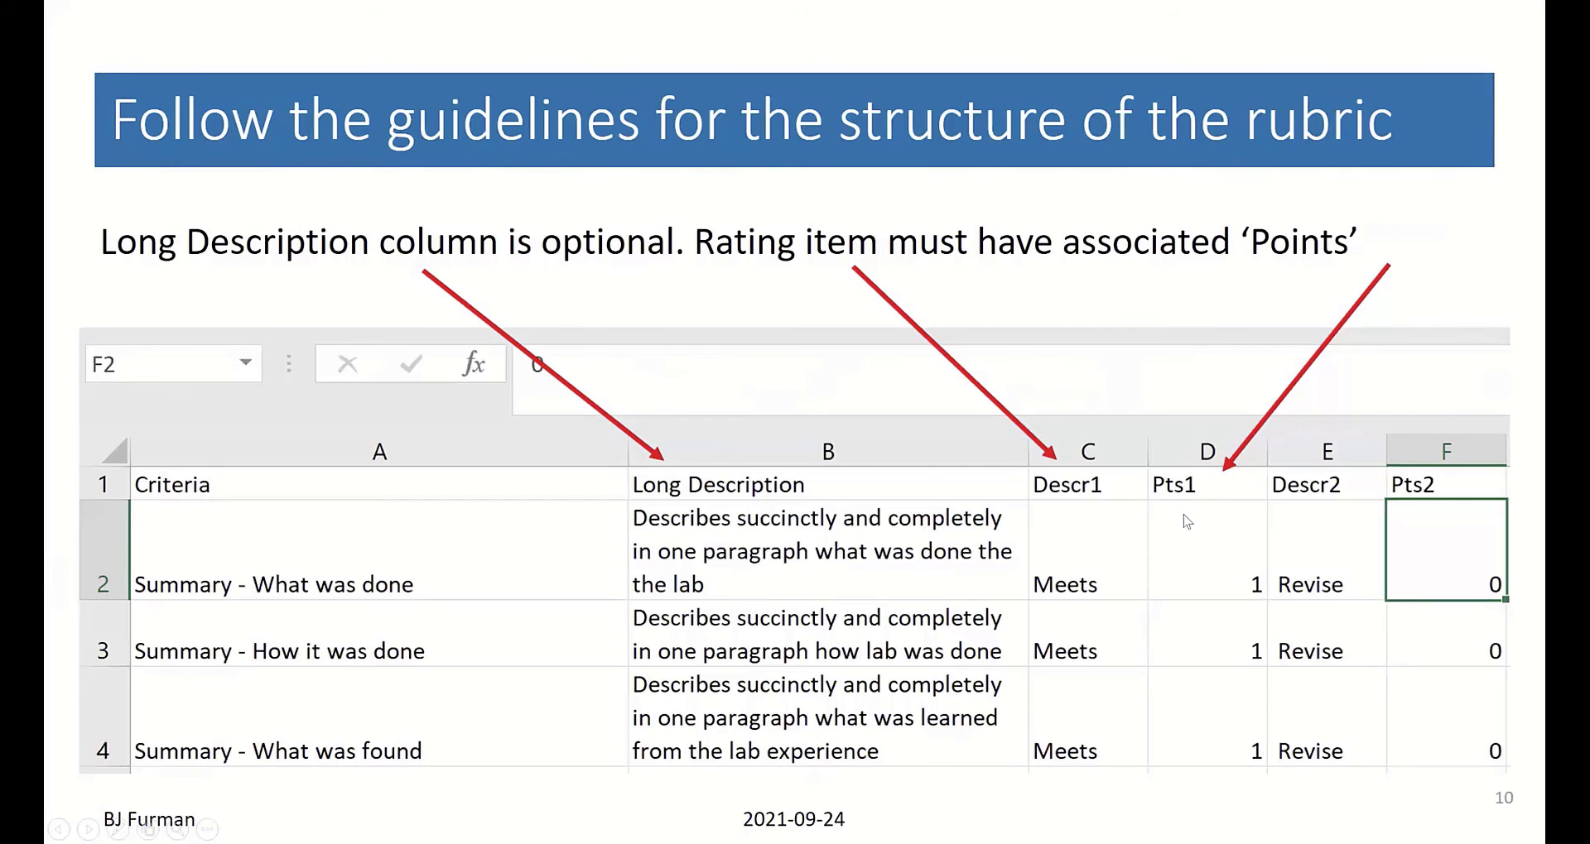
pyautogui.hotkey('alt', 'Tab')
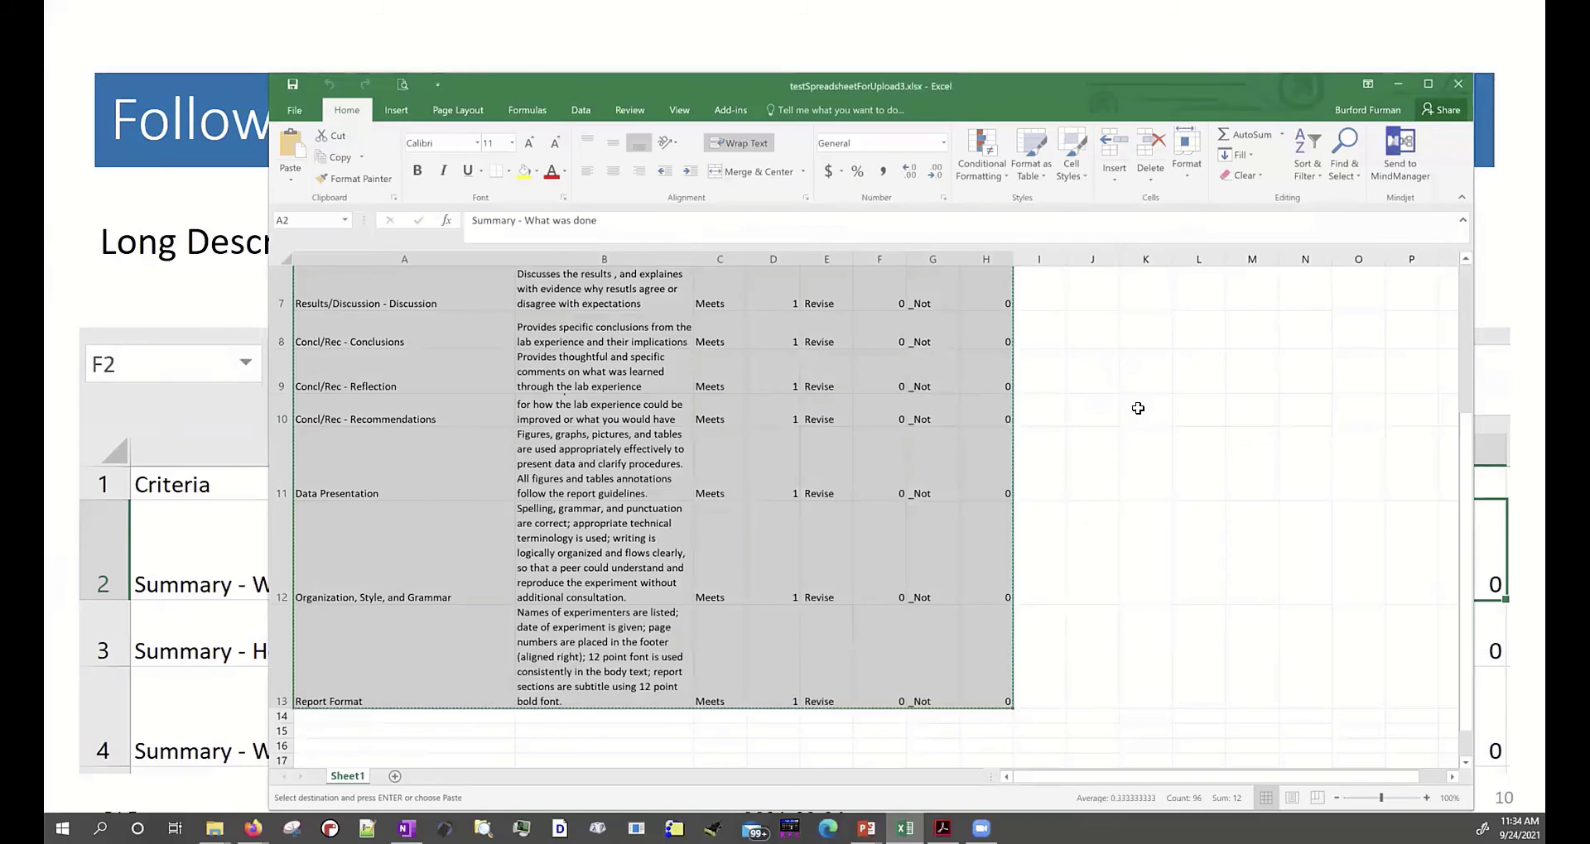
# Clear the 0 from cell F2, leaving the Summary criterion's Pts2 blank.
pyautogui.scroll(2, 1134, 403)
pyautogui.click(1130, 391)
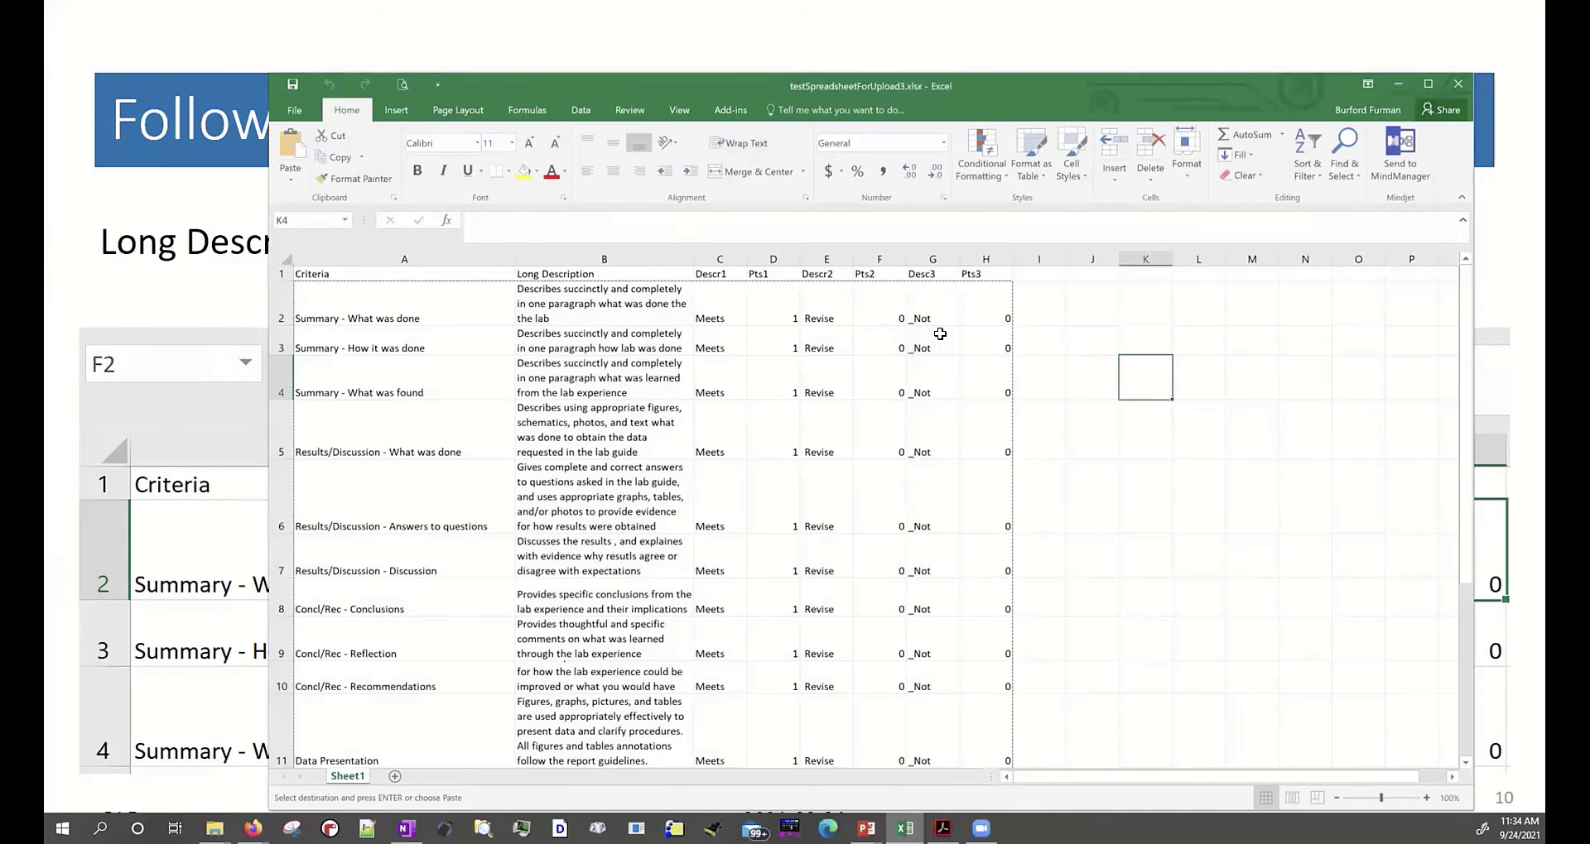
pyautogui.click(880, 301)
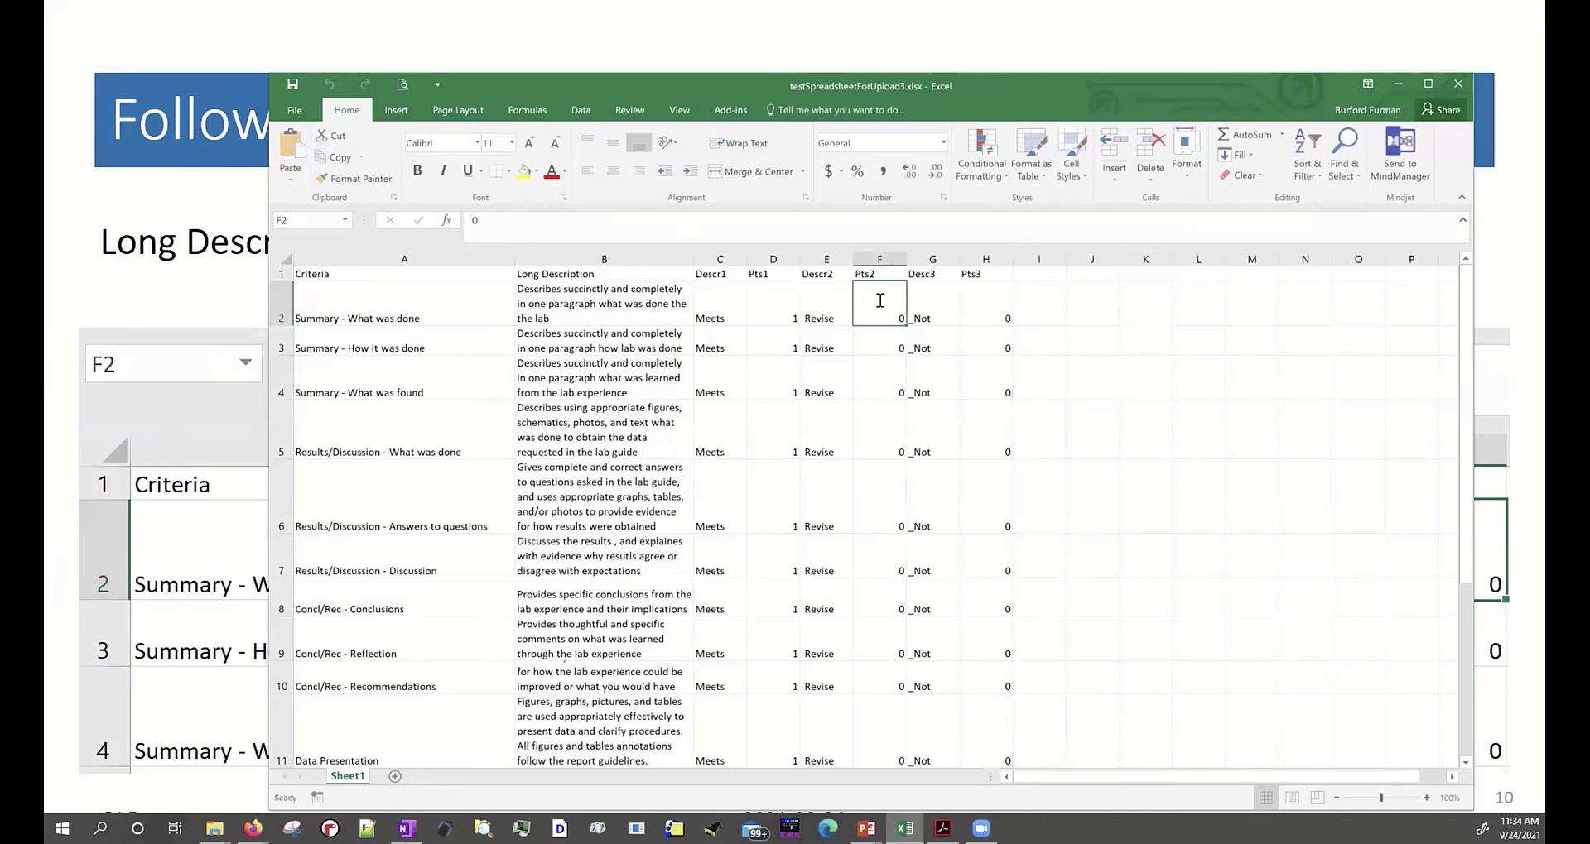
pyautogui.doubleClick(880, 301)
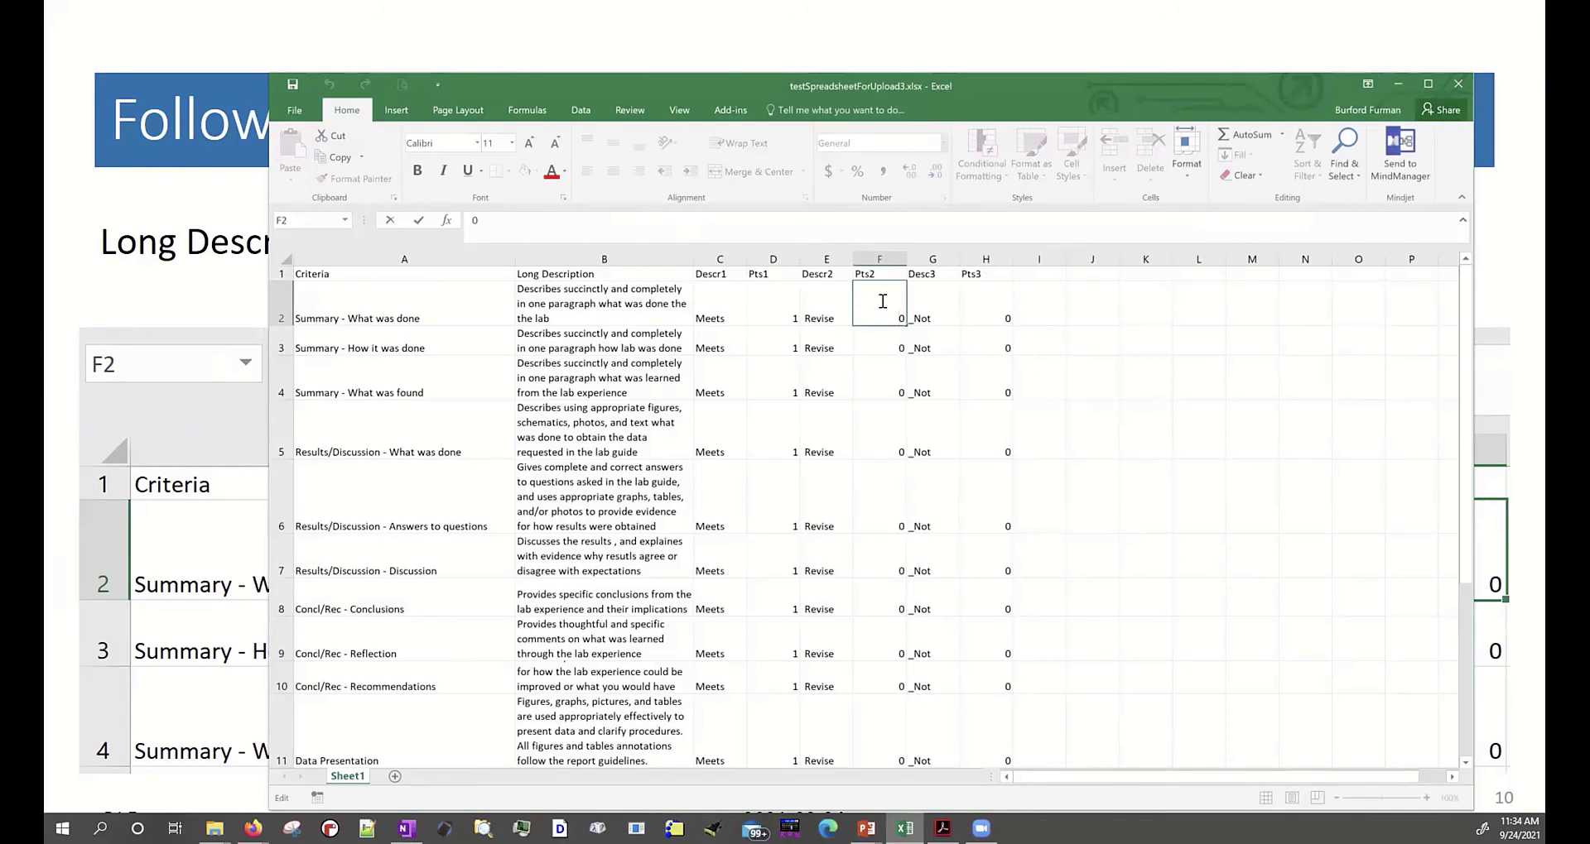
pyautogui.click(1053, 362)
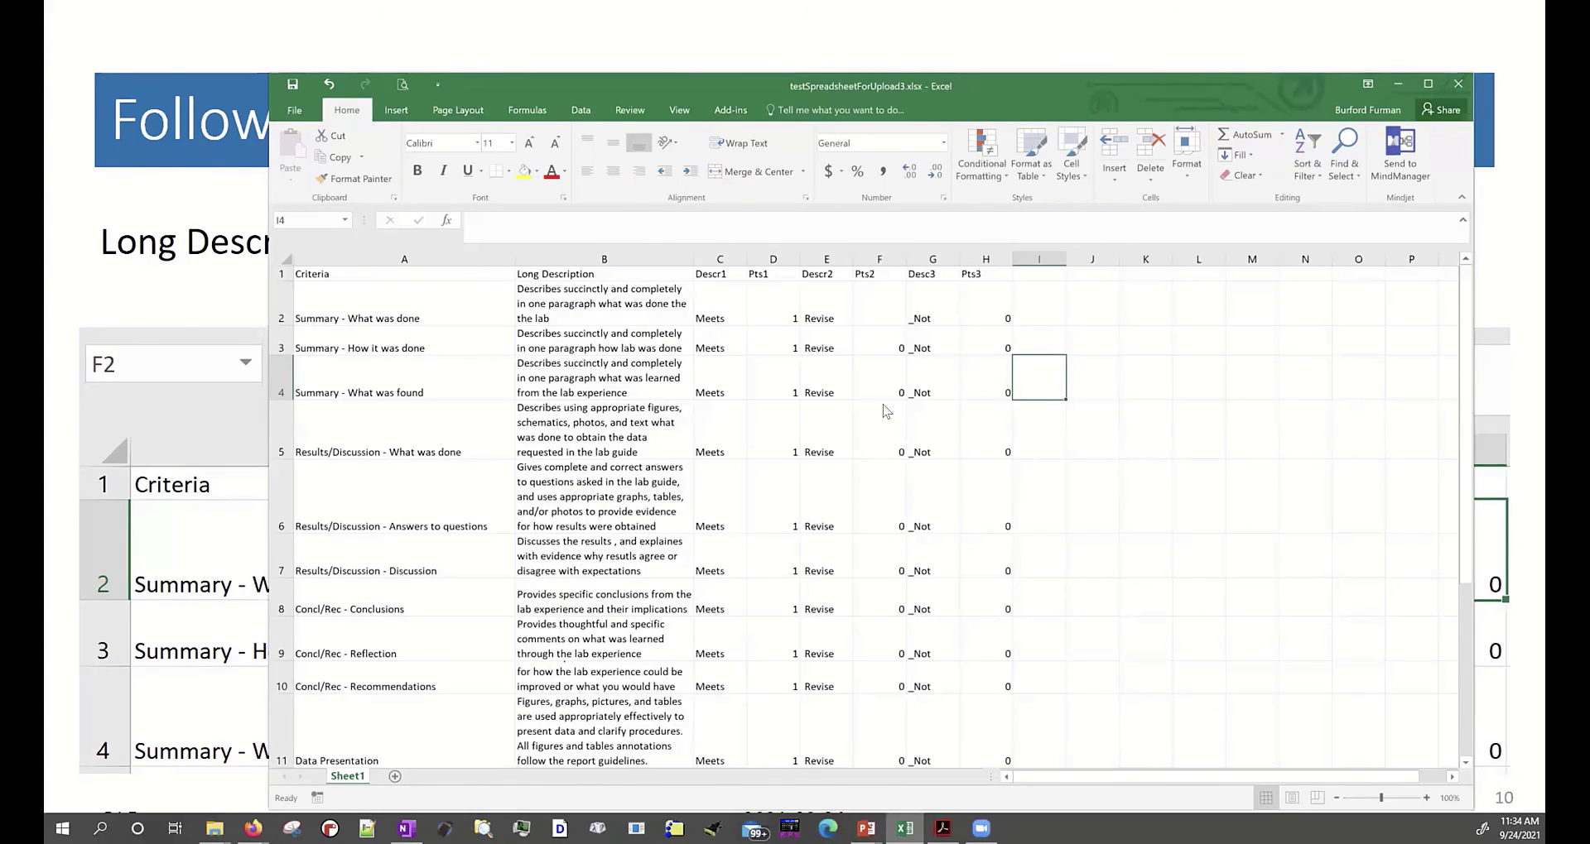
# Return to Course Rubrics and start a new import titled 'Sample 2 Rubric'.
pyautogui.hotkey('alt', 'Tab')
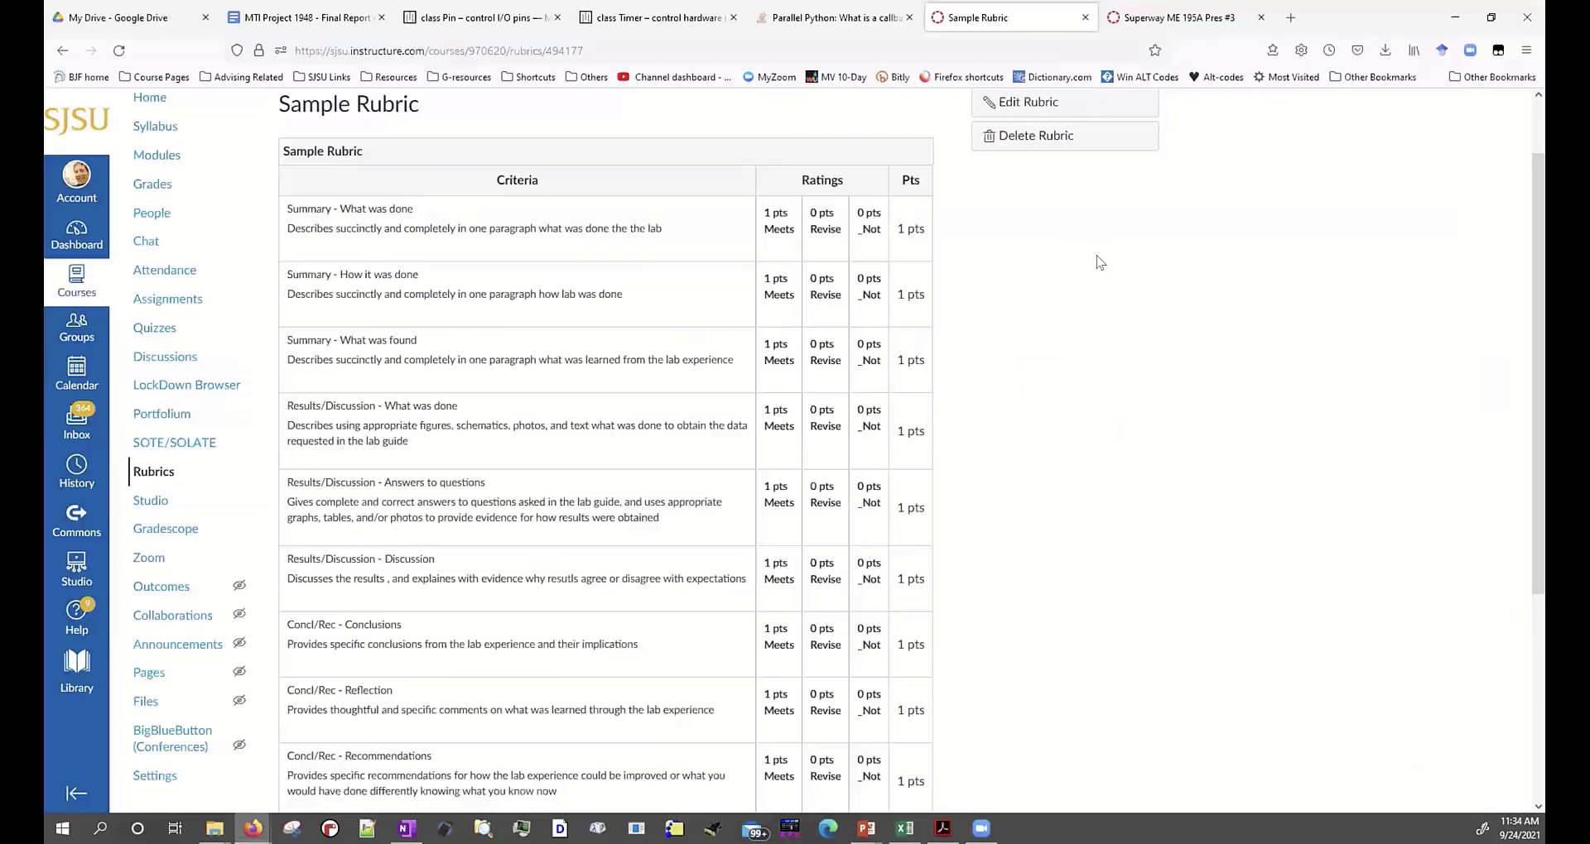
pyautogui.scroll(2, 1085, 245)
pyautogui.click(157, 552)
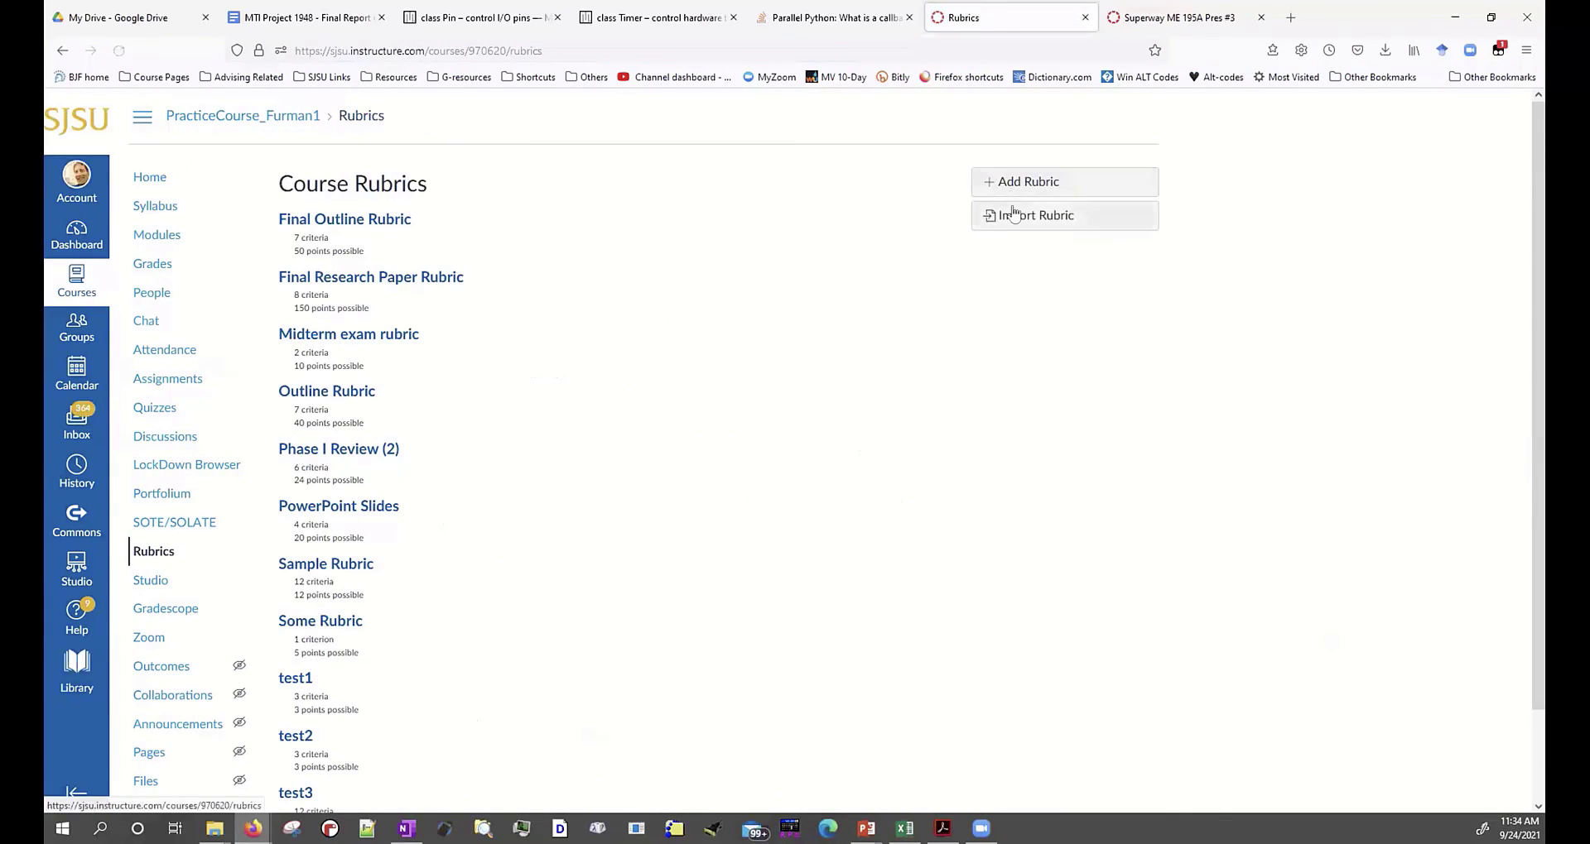
pyautogui.click(1011, 214)
pyautogui.click(405, 412)
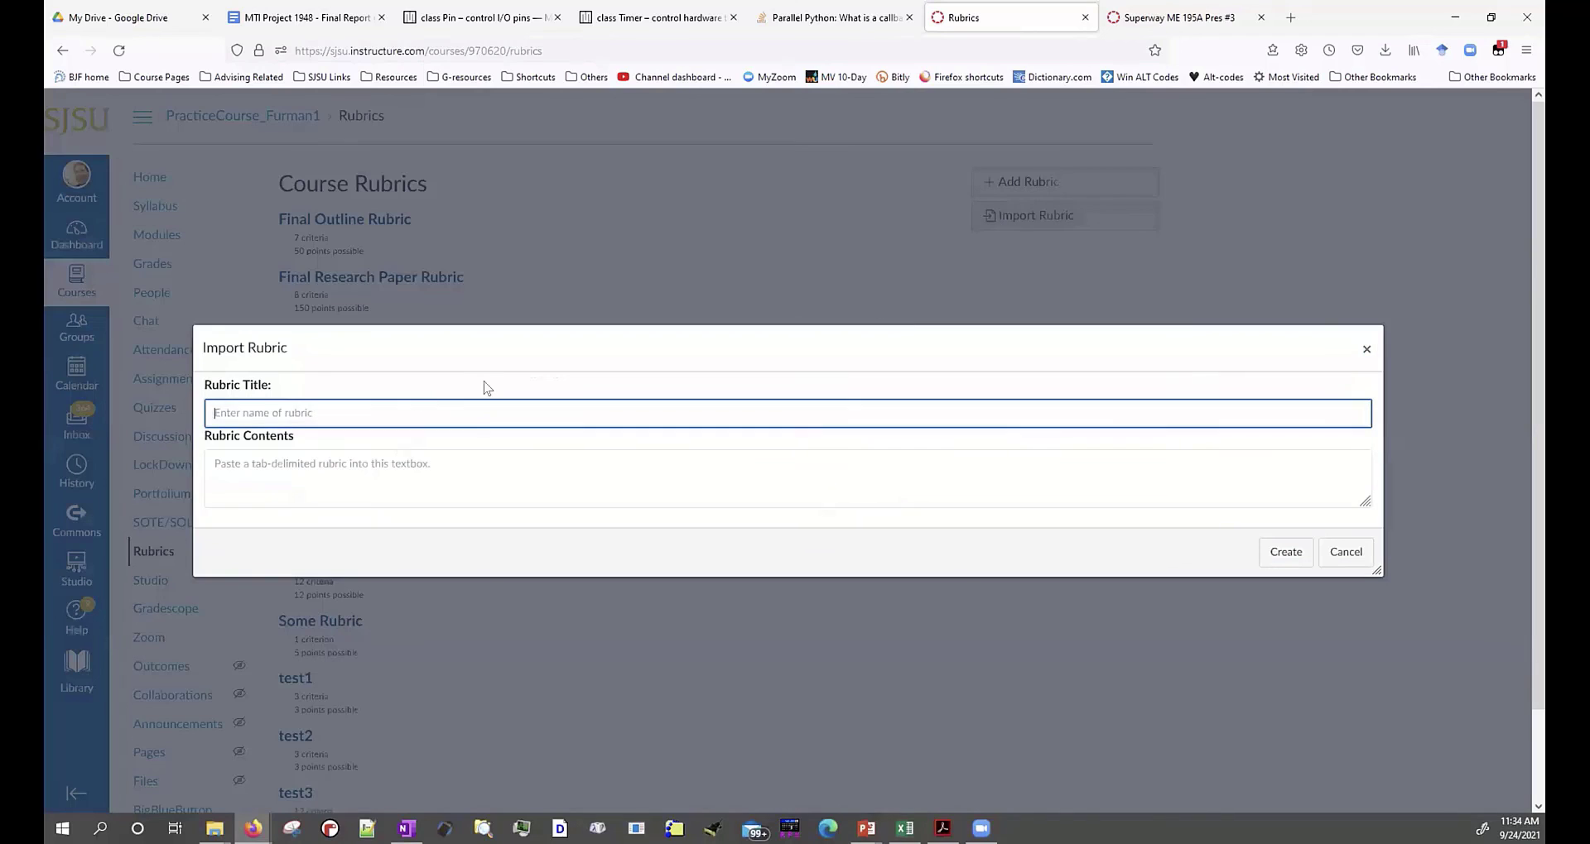
pyautogui.write('Sample 2 Rubric')
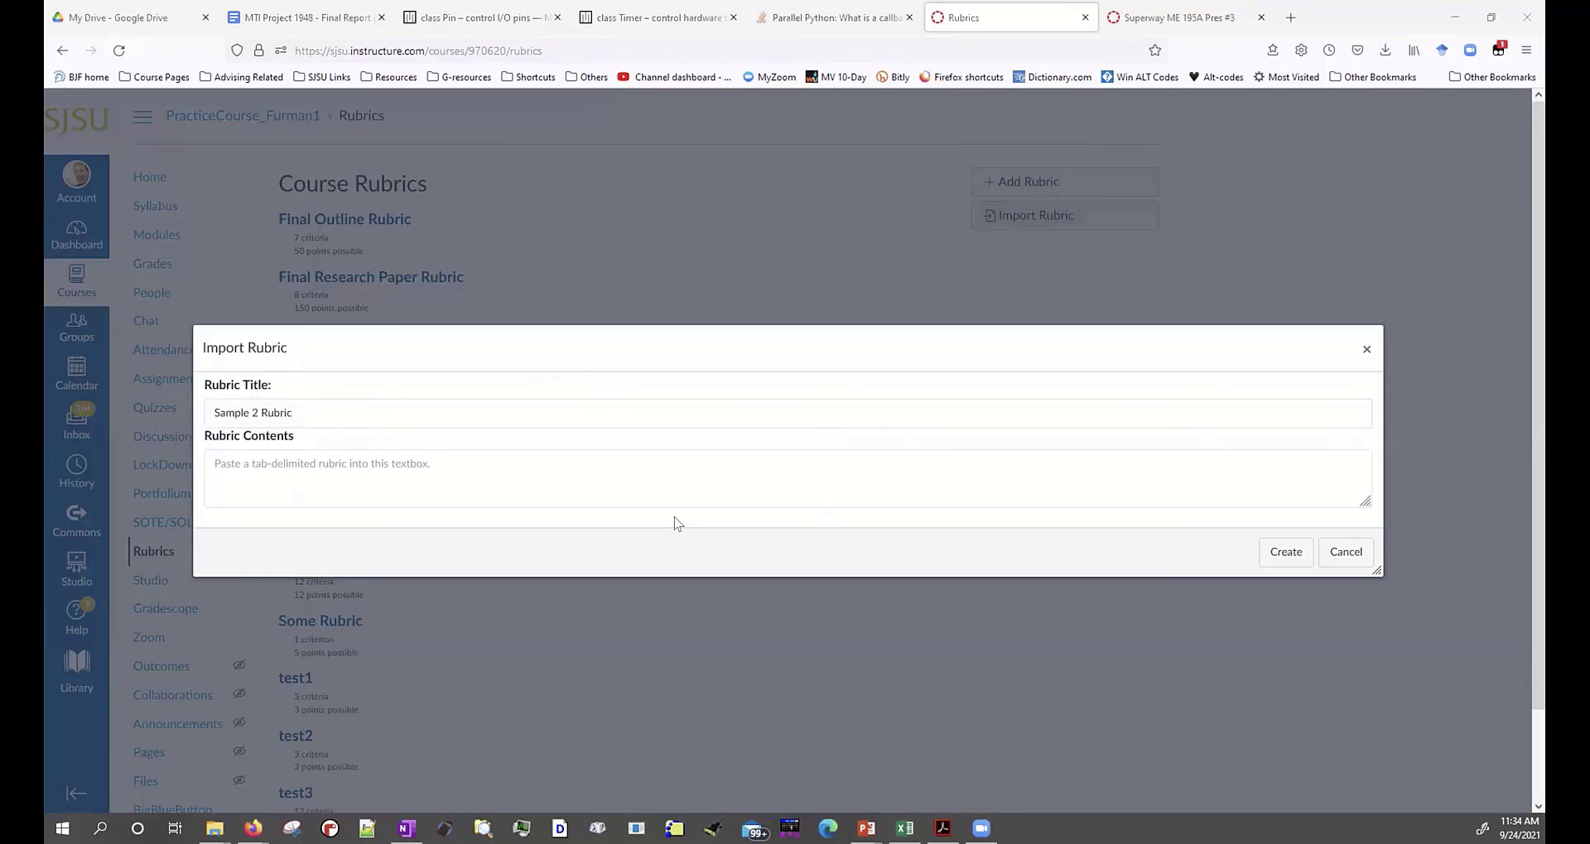
# Copy rows A2:H9 from Excel, paste them as rubric contents, and create the rubric.
pyautogui.hotkey('alt', 'Tab')
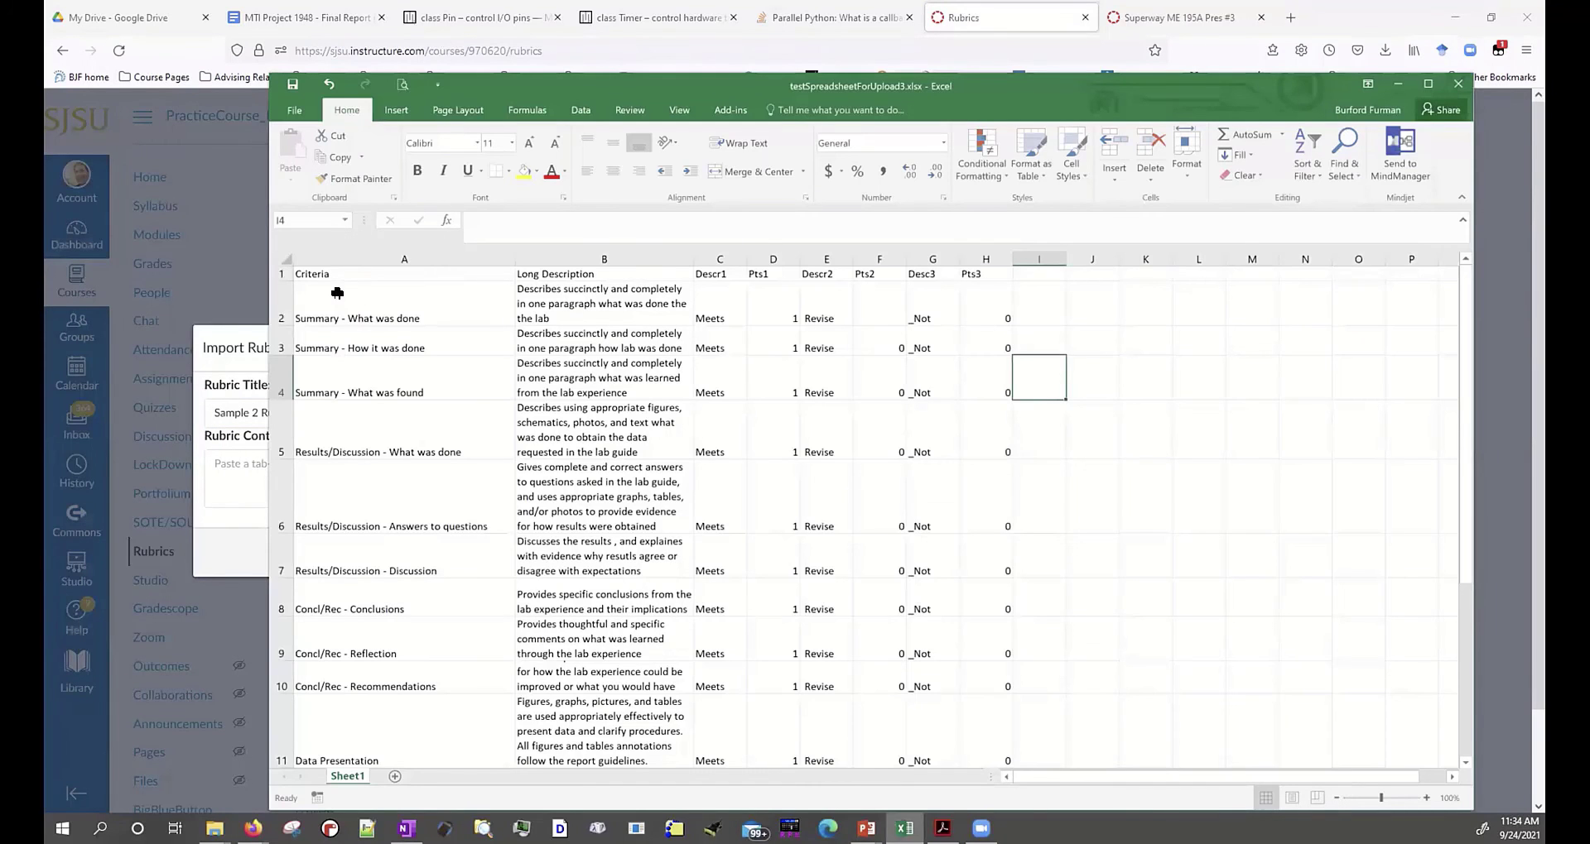
pyautogui.click(337, 297)
pyautogui.moveTo(680, 361); pyautogui.dragTo(967, 634)
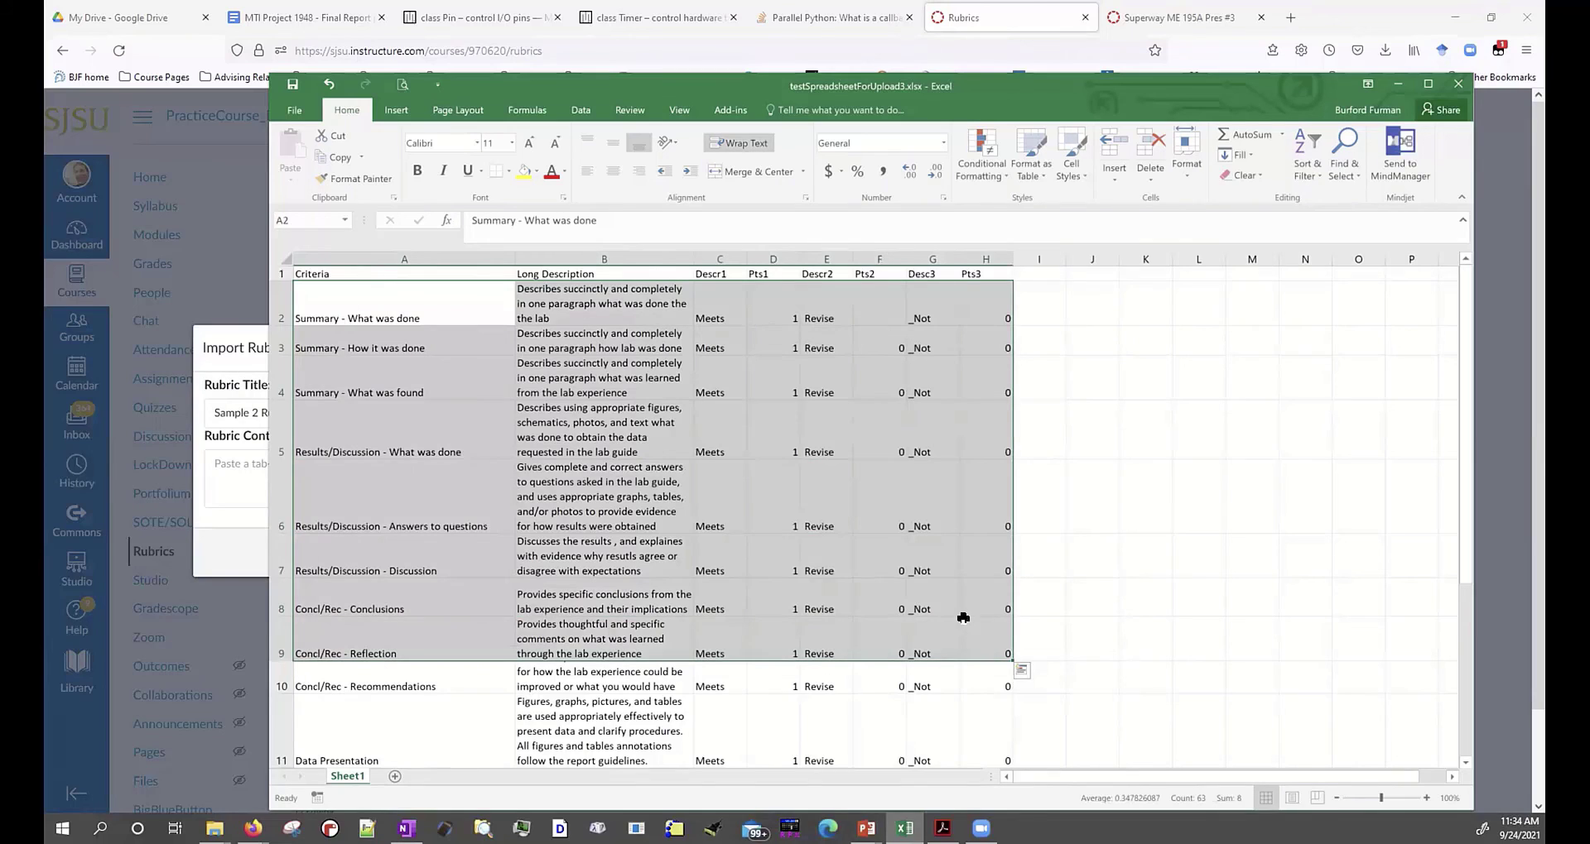
pyautogui.hotkey('ctrl', 'c')
pyautogui.hotkey('alt', 'Tab')
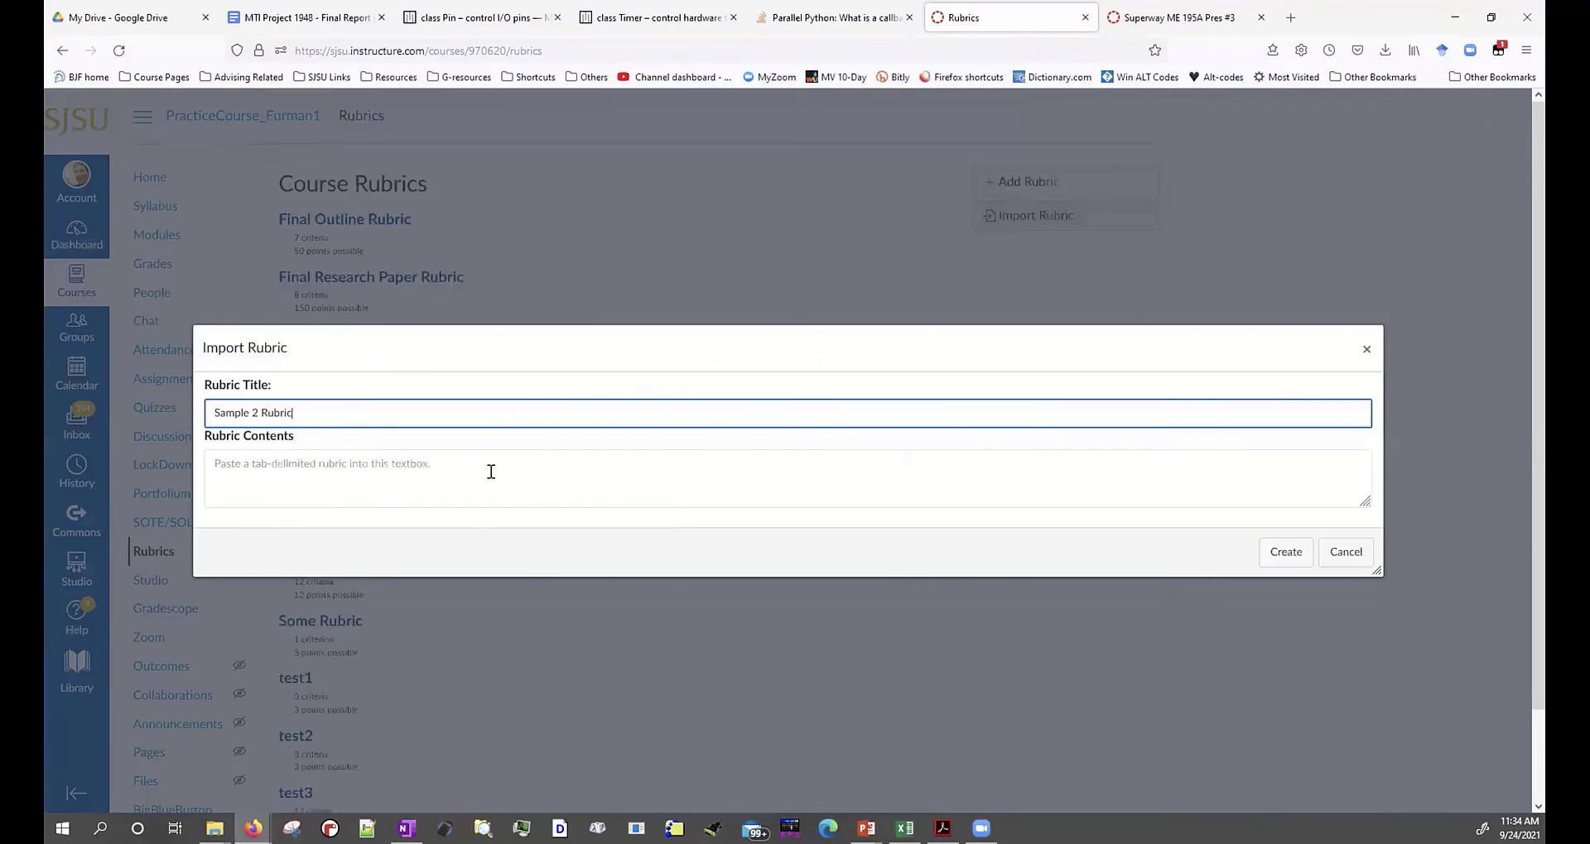
pyautogui.rightClick(495, 476)
pyautogui.click(545, 575)
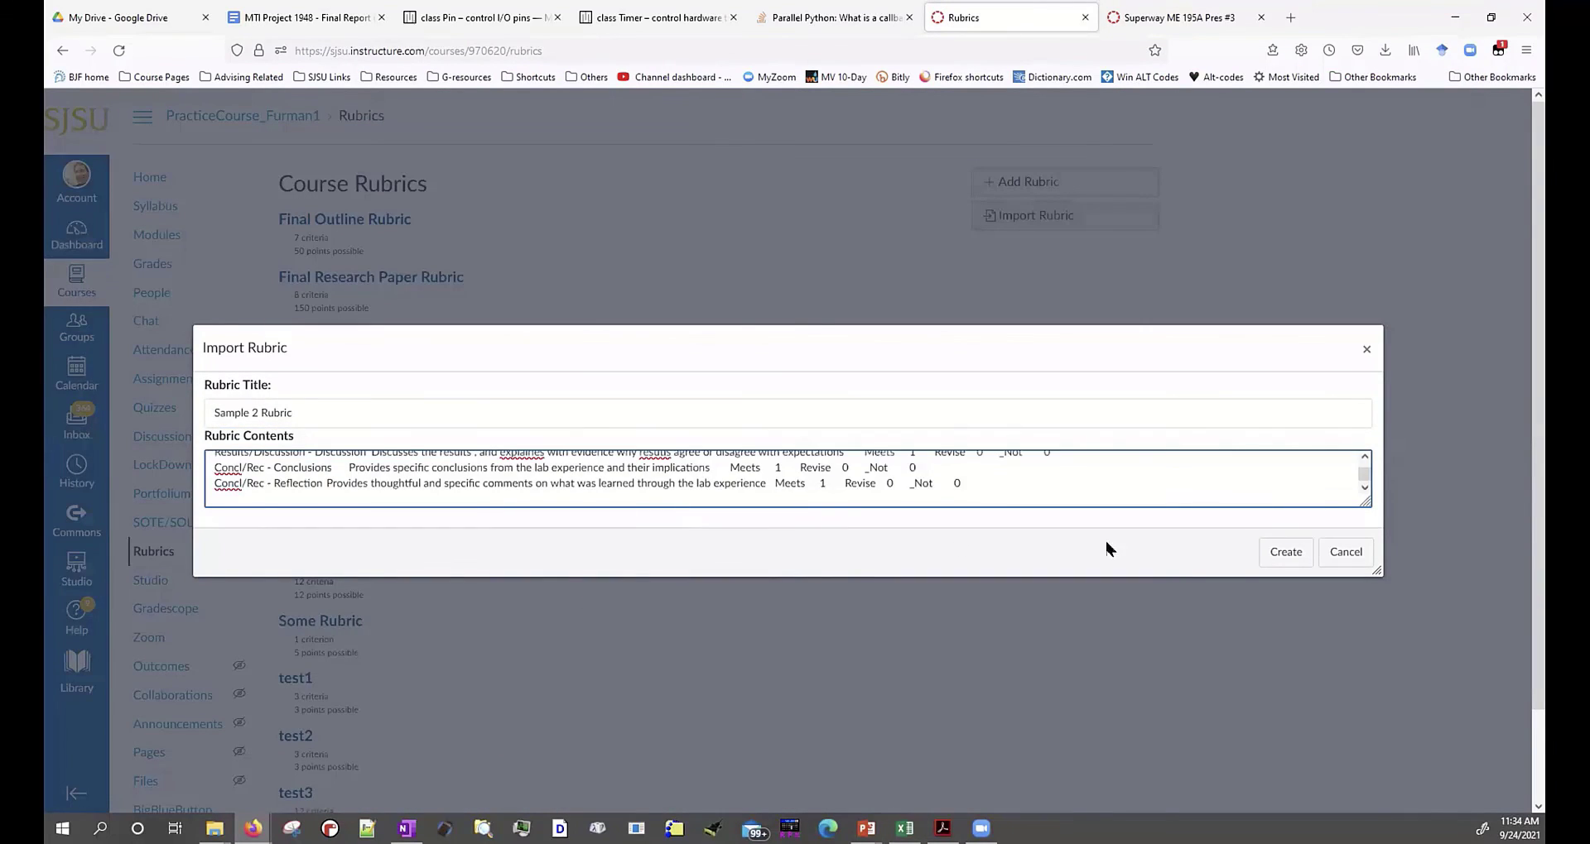
pyautogui.click(1267, 556)
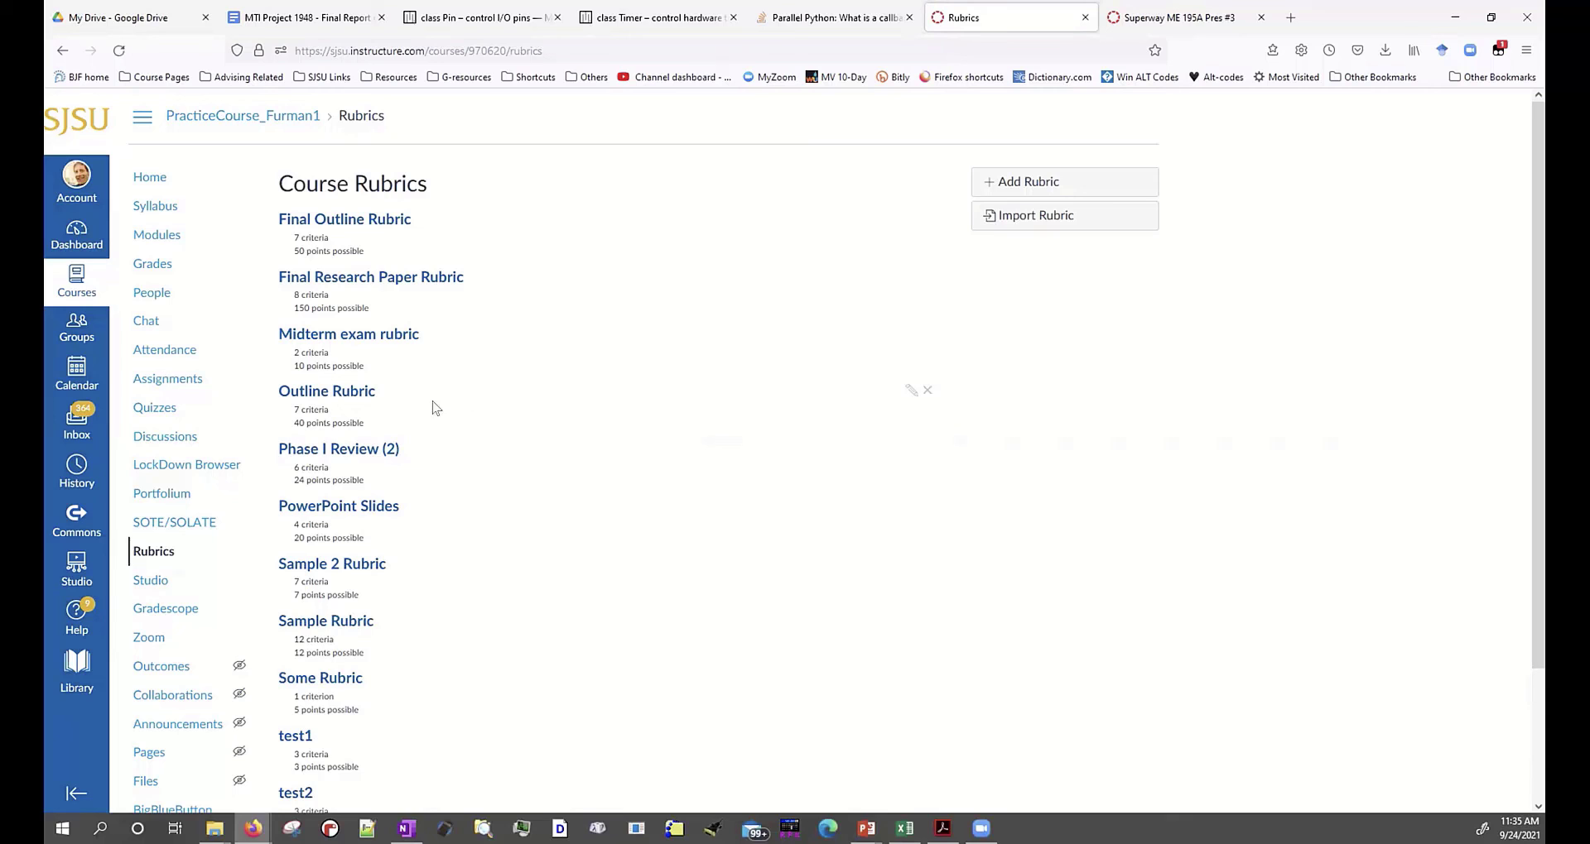
# Review Sample 2 Rubric's seven 1-point criteria totalling 7 points, then return to testSpreadsheetForUpload3.xlsx.
pyautogui.click(356, 566)
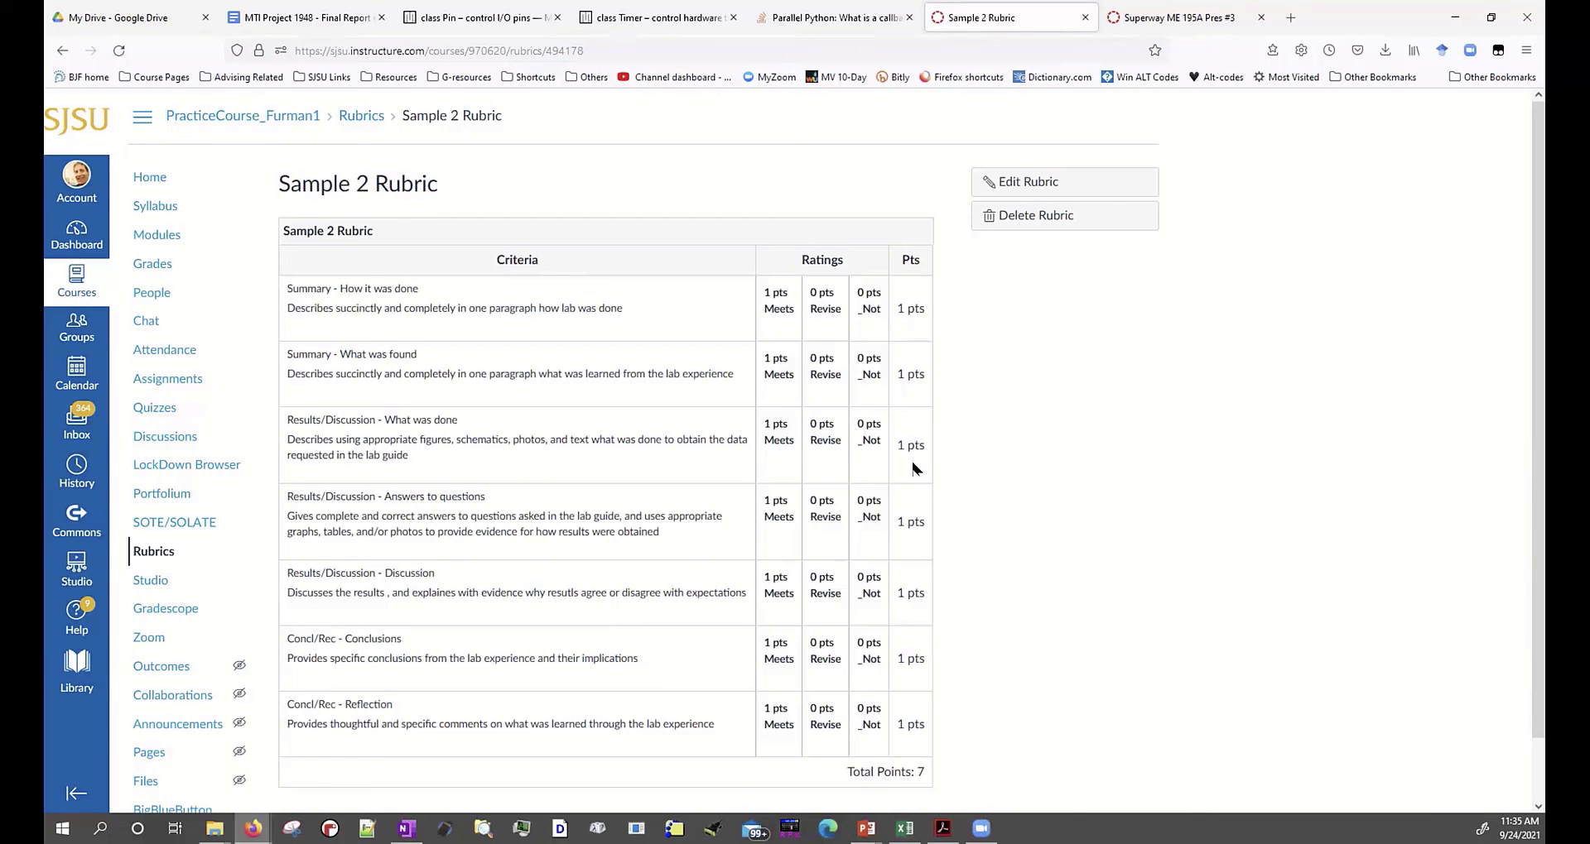
pyautogui.hotkey('alt', 'Tab')
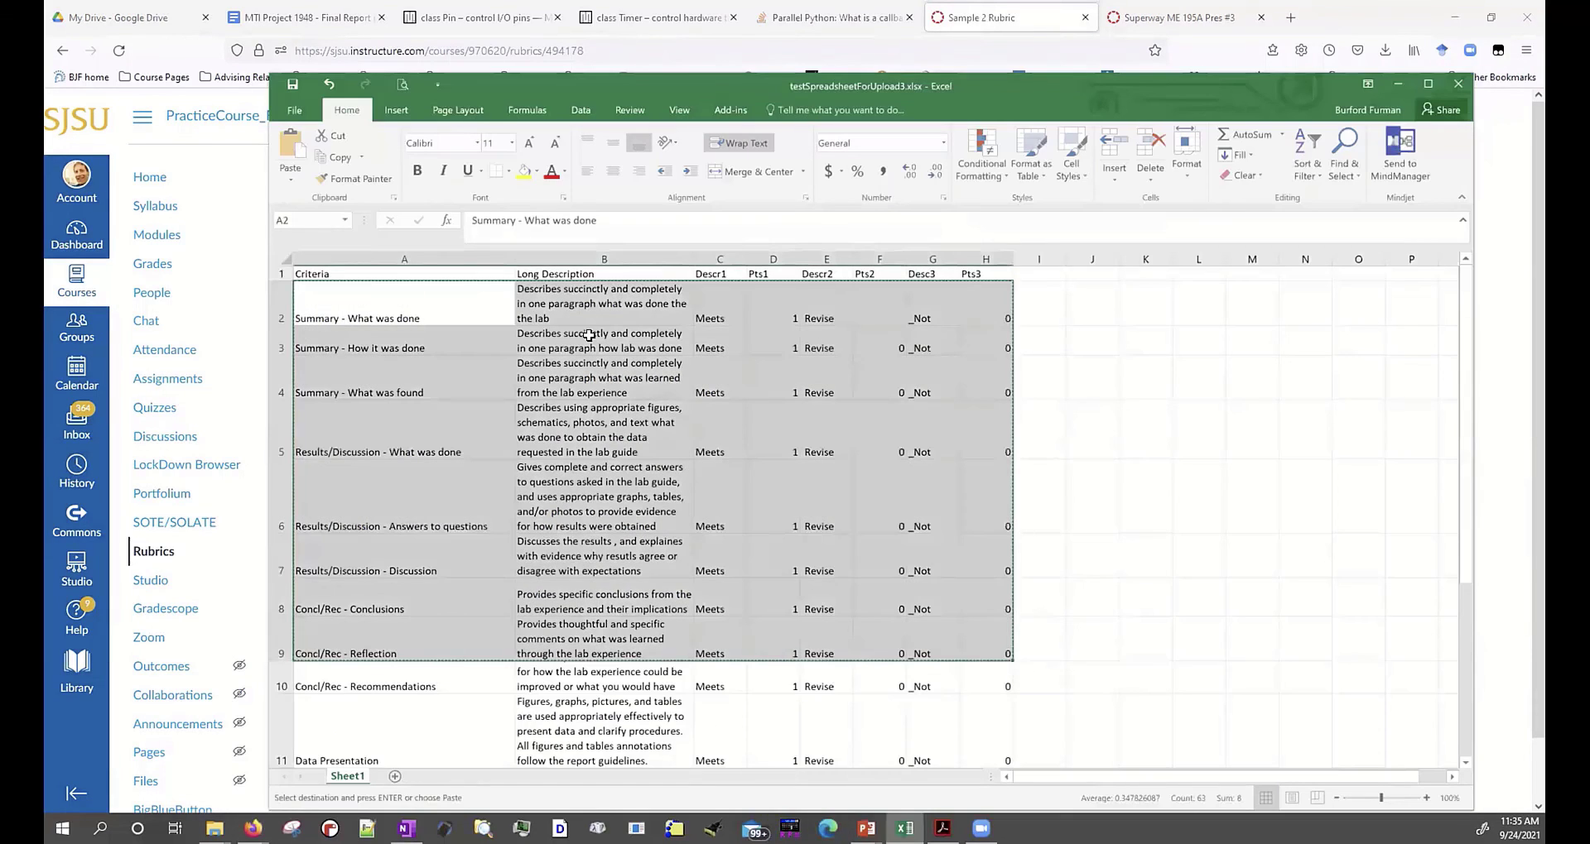
# Clear the first criterion's title in A2 and copy rows A2:H9.
pyautogui.click(401, 309)
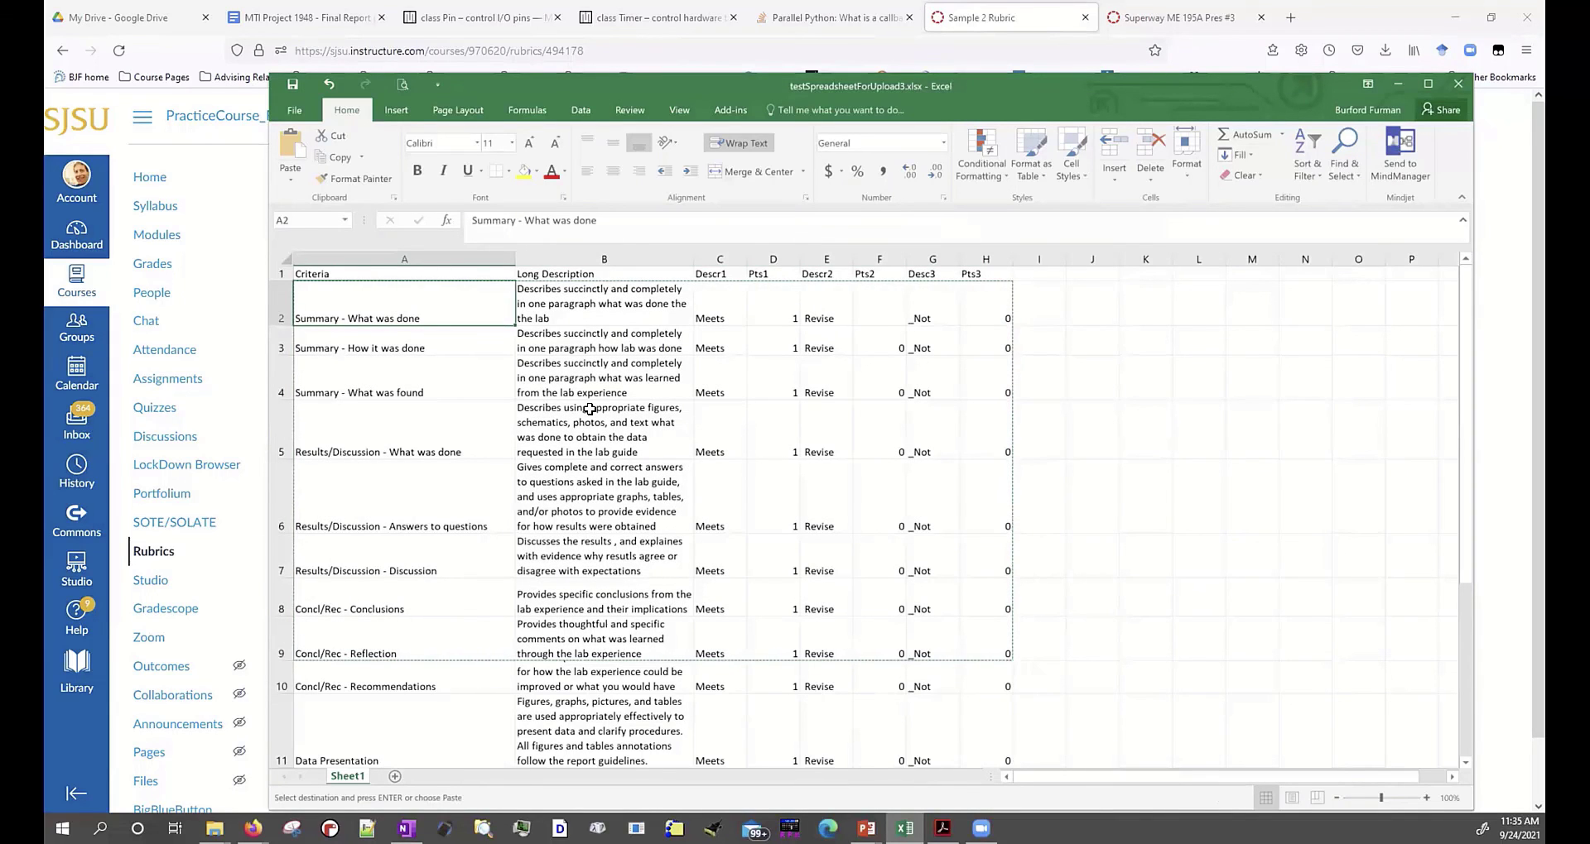
pyautogui.press('Delete')
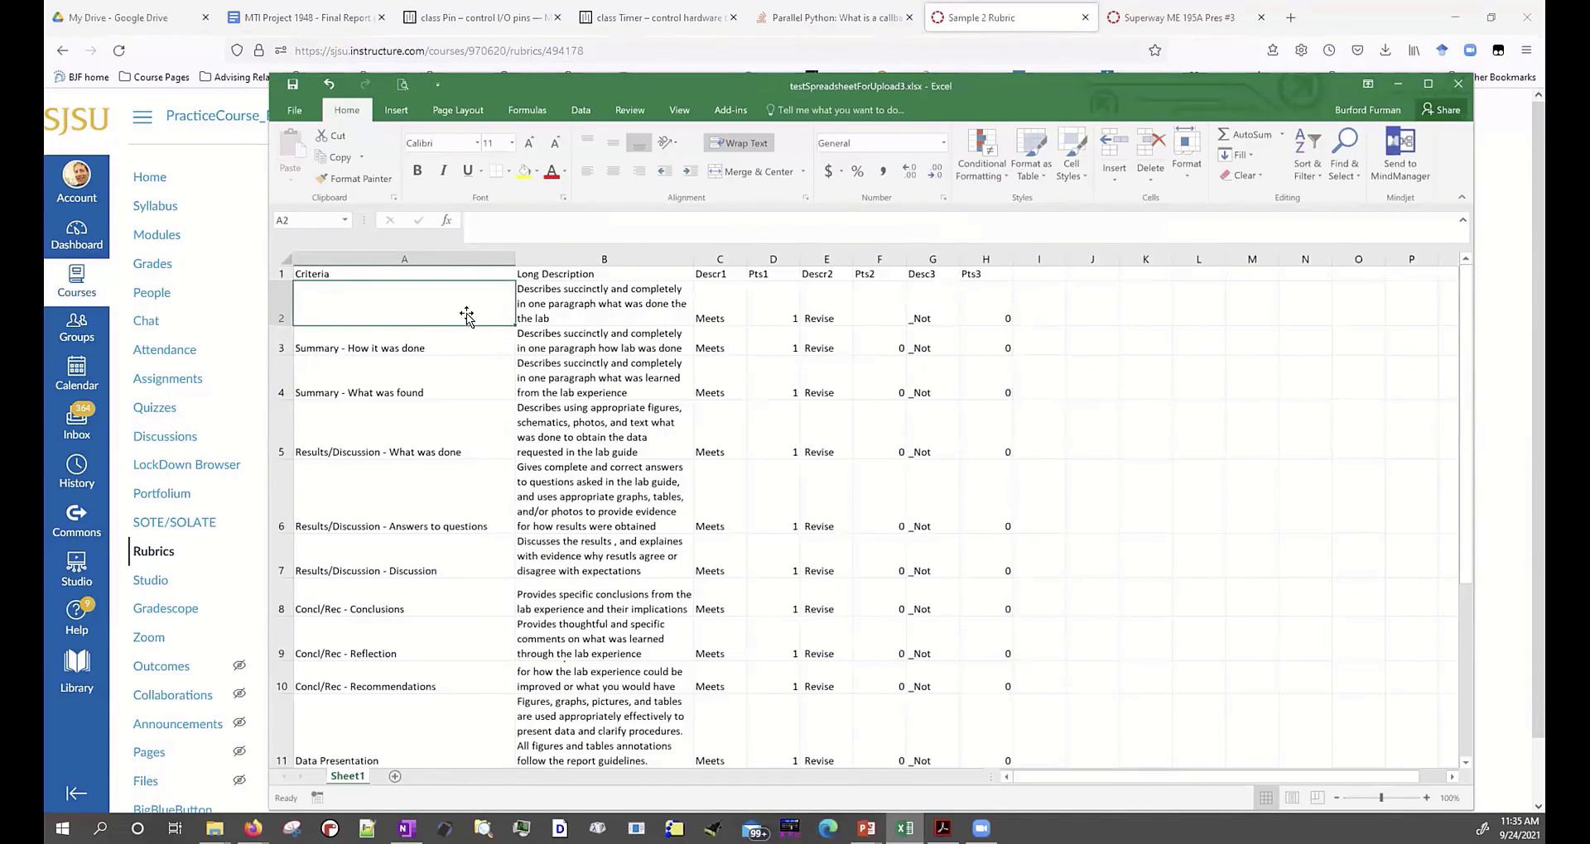
pyautogui.moveTo(729, 382); pyautogui.dragTo(977, 609)
pyautogui.hotkey('ctrl', 'c')
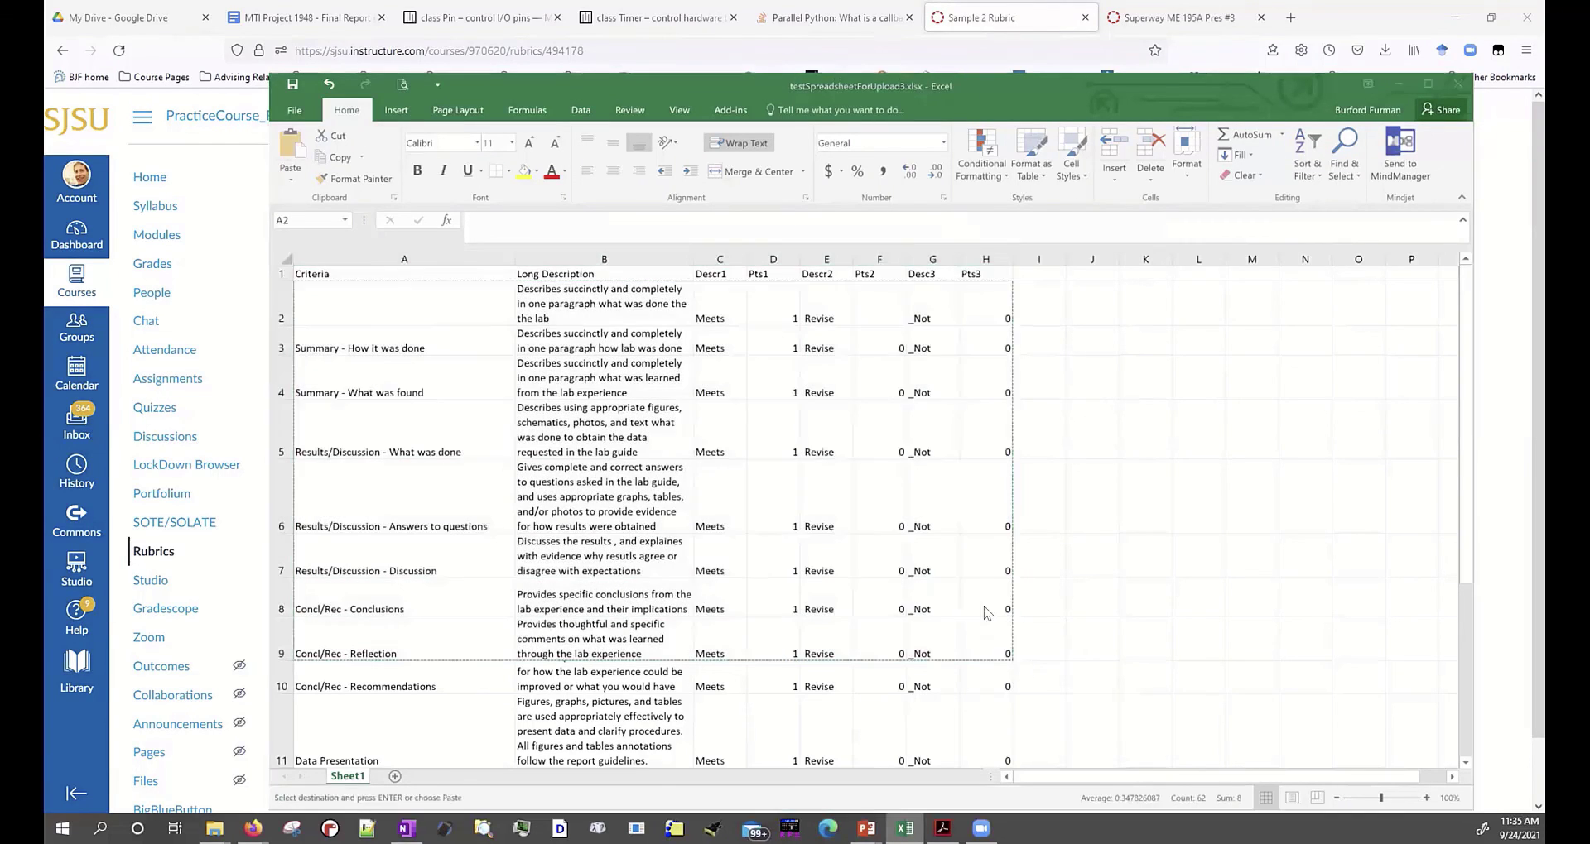
# Back in Canvas, return to the Course Rubrics list and cancel the stray new-rubric form.
pyautogui.hotkey('alt', 'Tab')
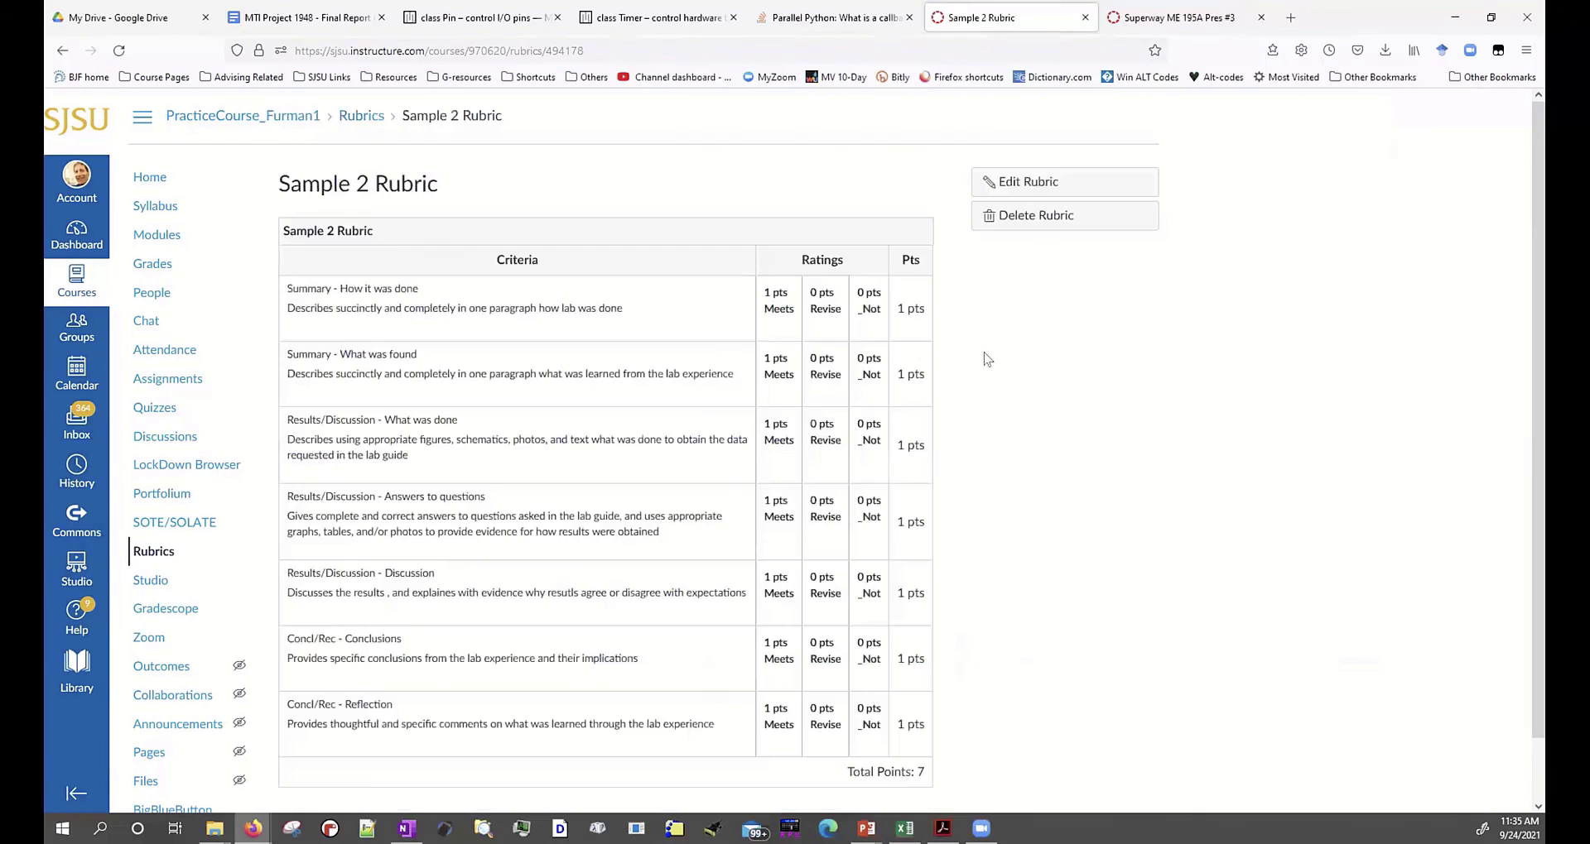
pyautogui.click(362, 116)
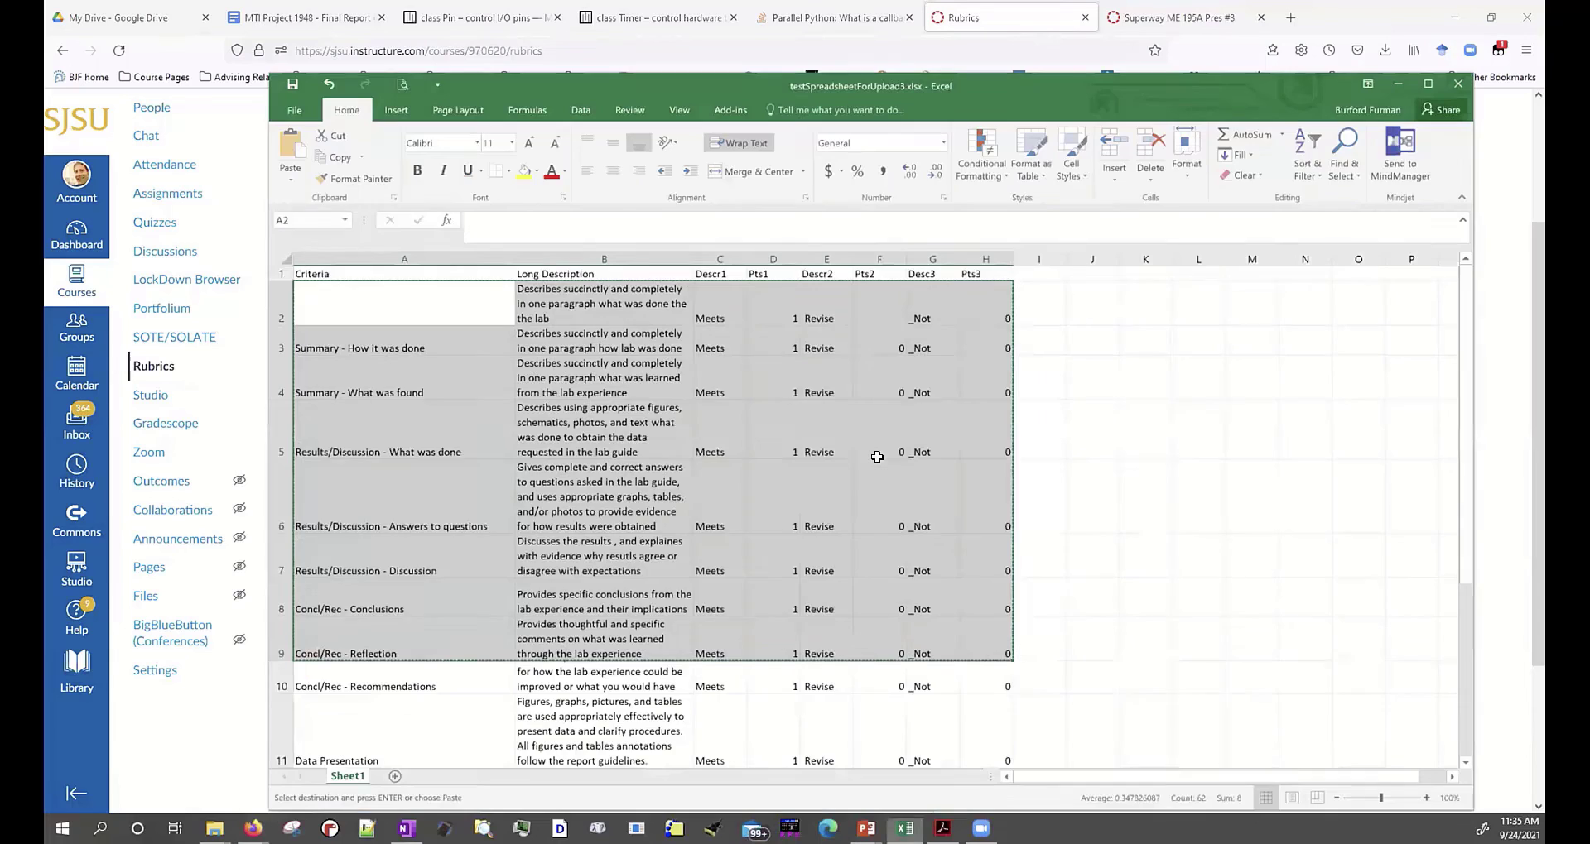
pyautogui.scroll(-2, 836, 636)
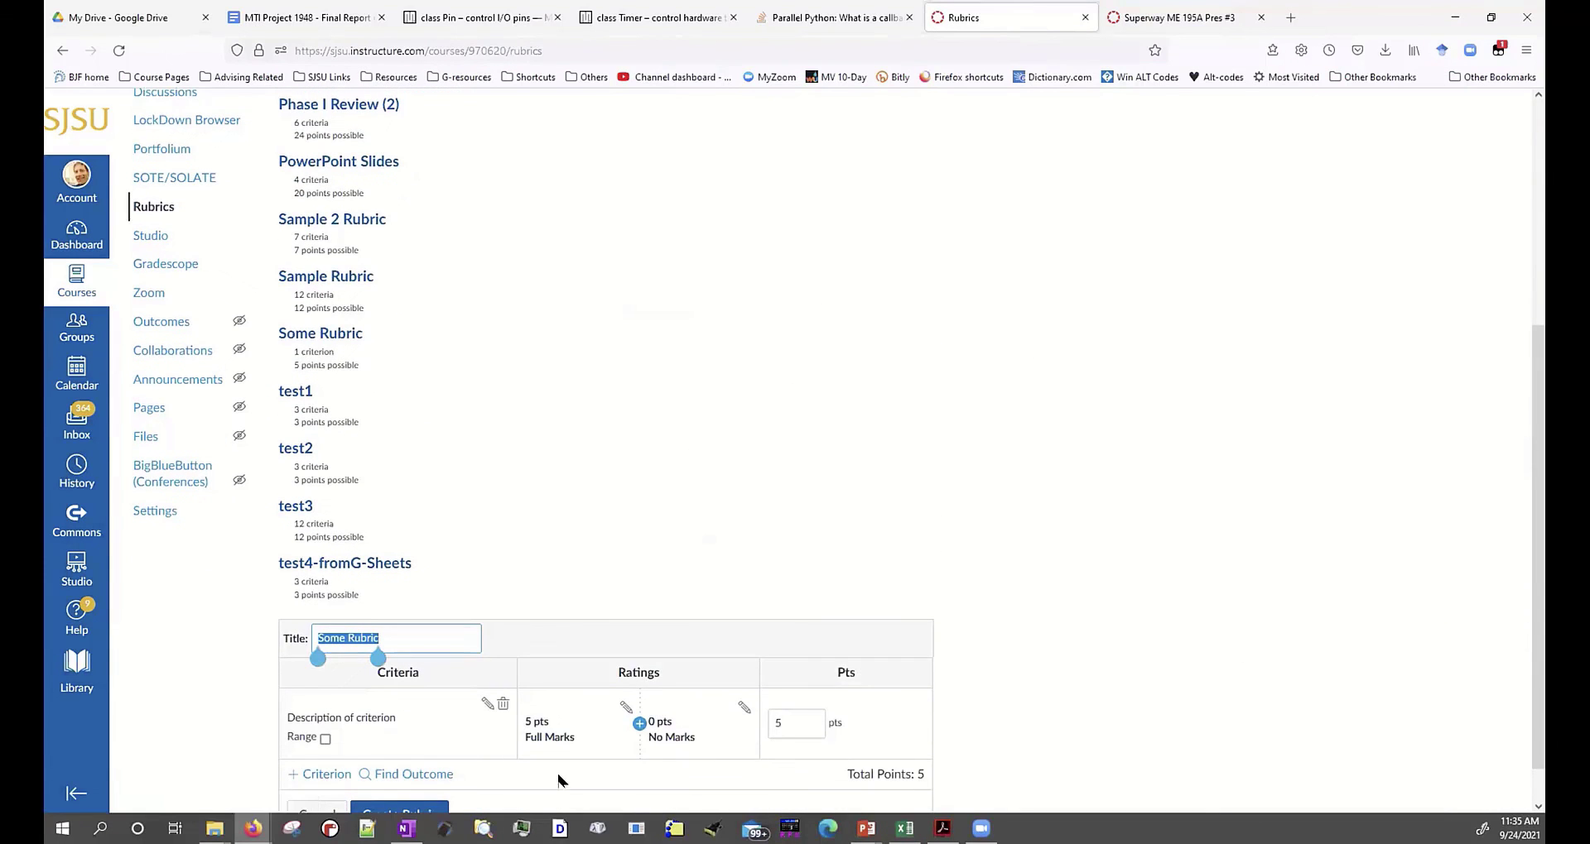
pyautogui.scroll(-1, 557, 777)
pyautogui.click(323, 769)
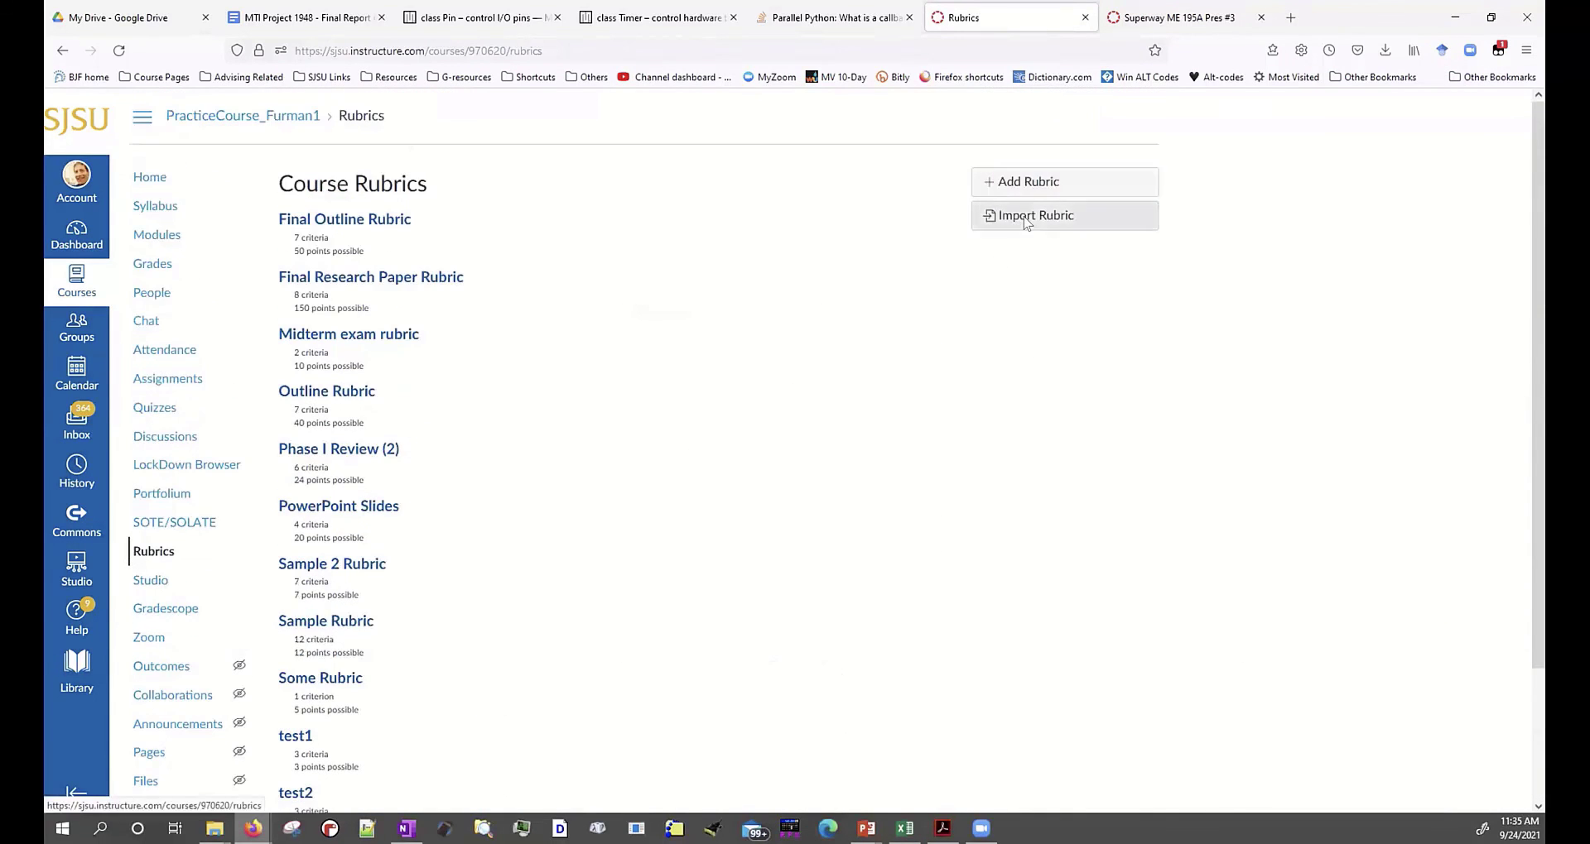
# Import a rubric titled Sample 3 from the pasted spreadsheet rows.
pyautogui.click(1010, 215)
pyautogui.click(528, 411)
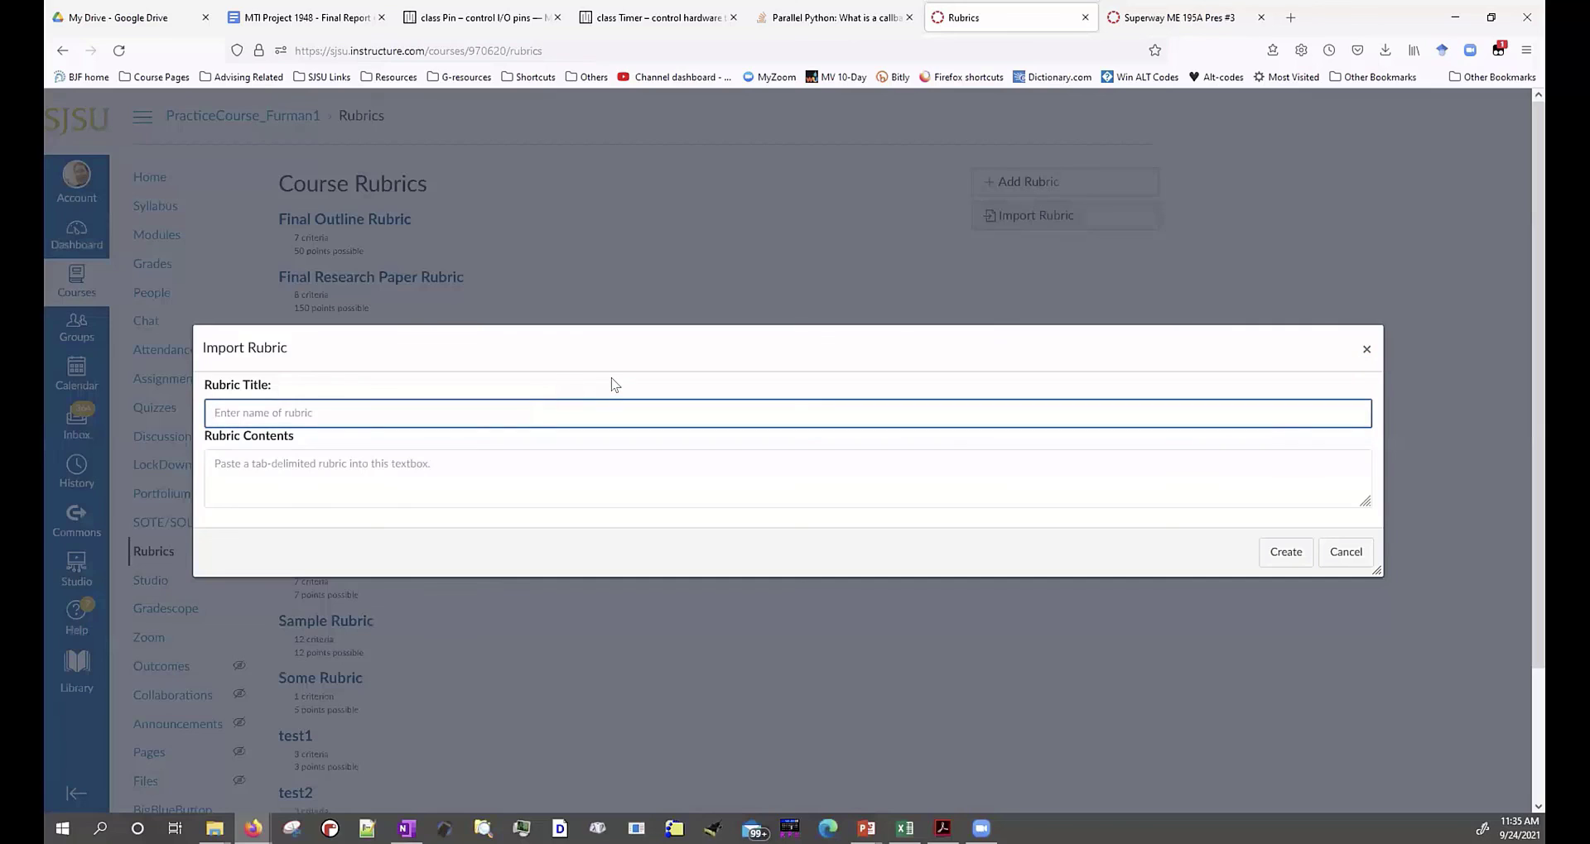
pyautogui.write('Sample 3')
pyautogui.click(507, 449)
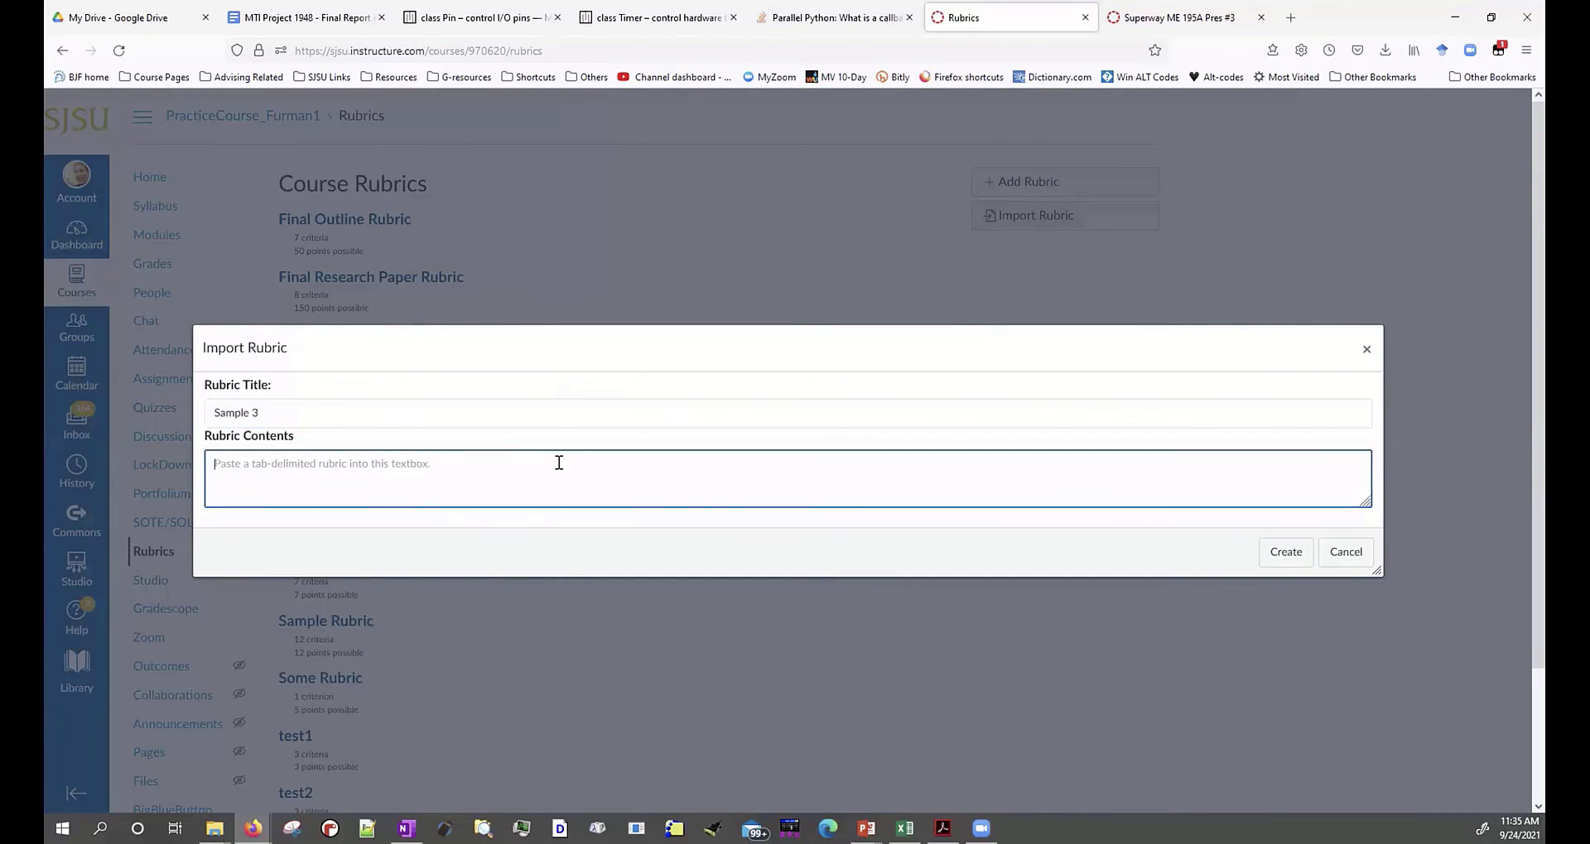
pyautogui.hotkey('ctrl', 'v')
pyautogui.click(1285, 551)
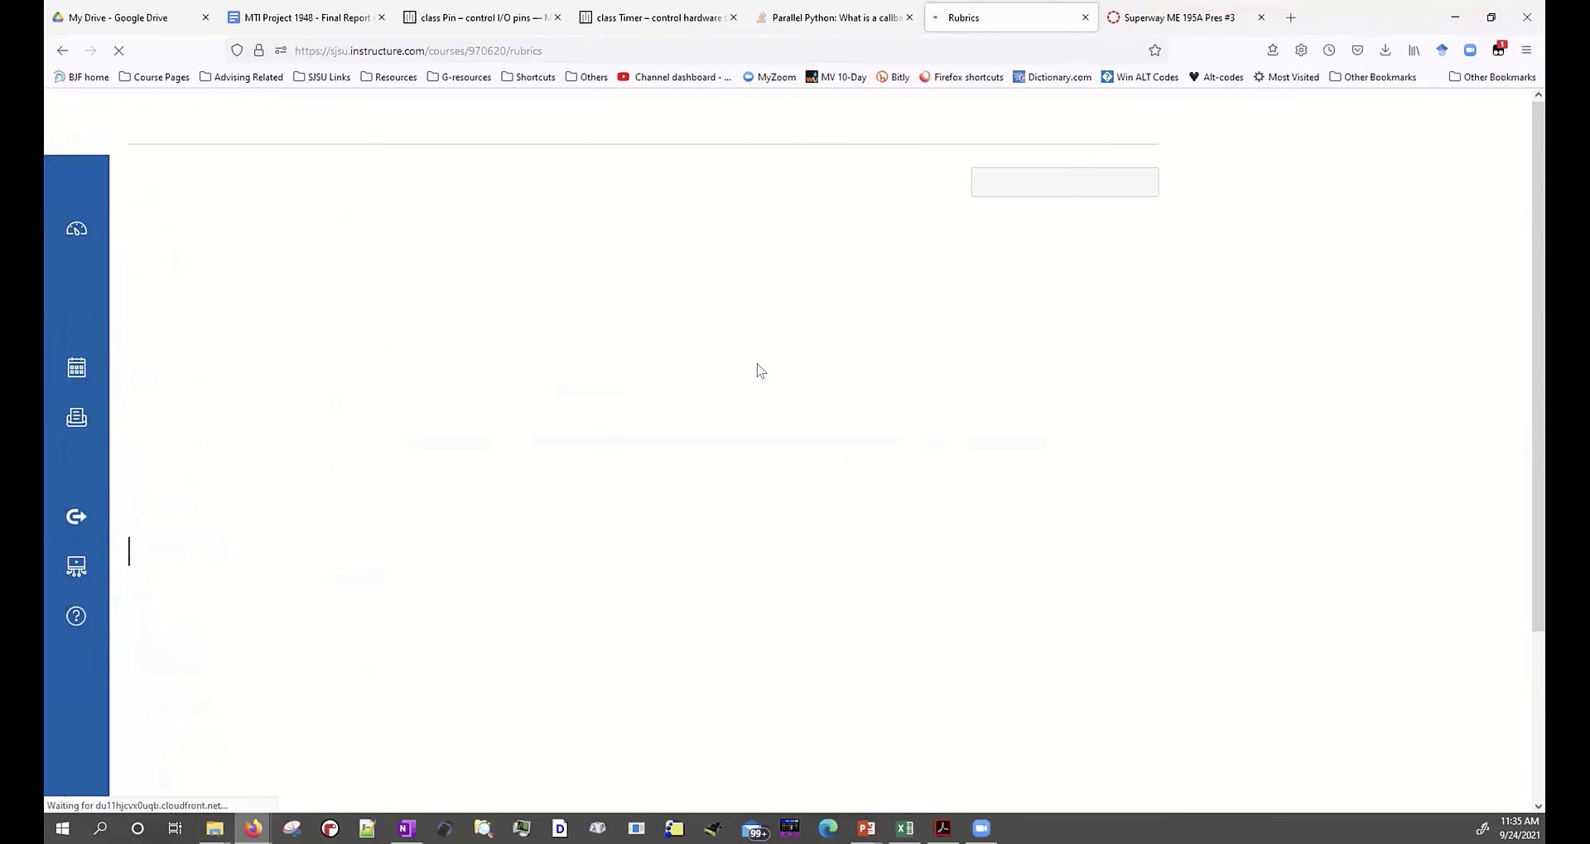
pyautogui.scroll(-3, 761, 375)
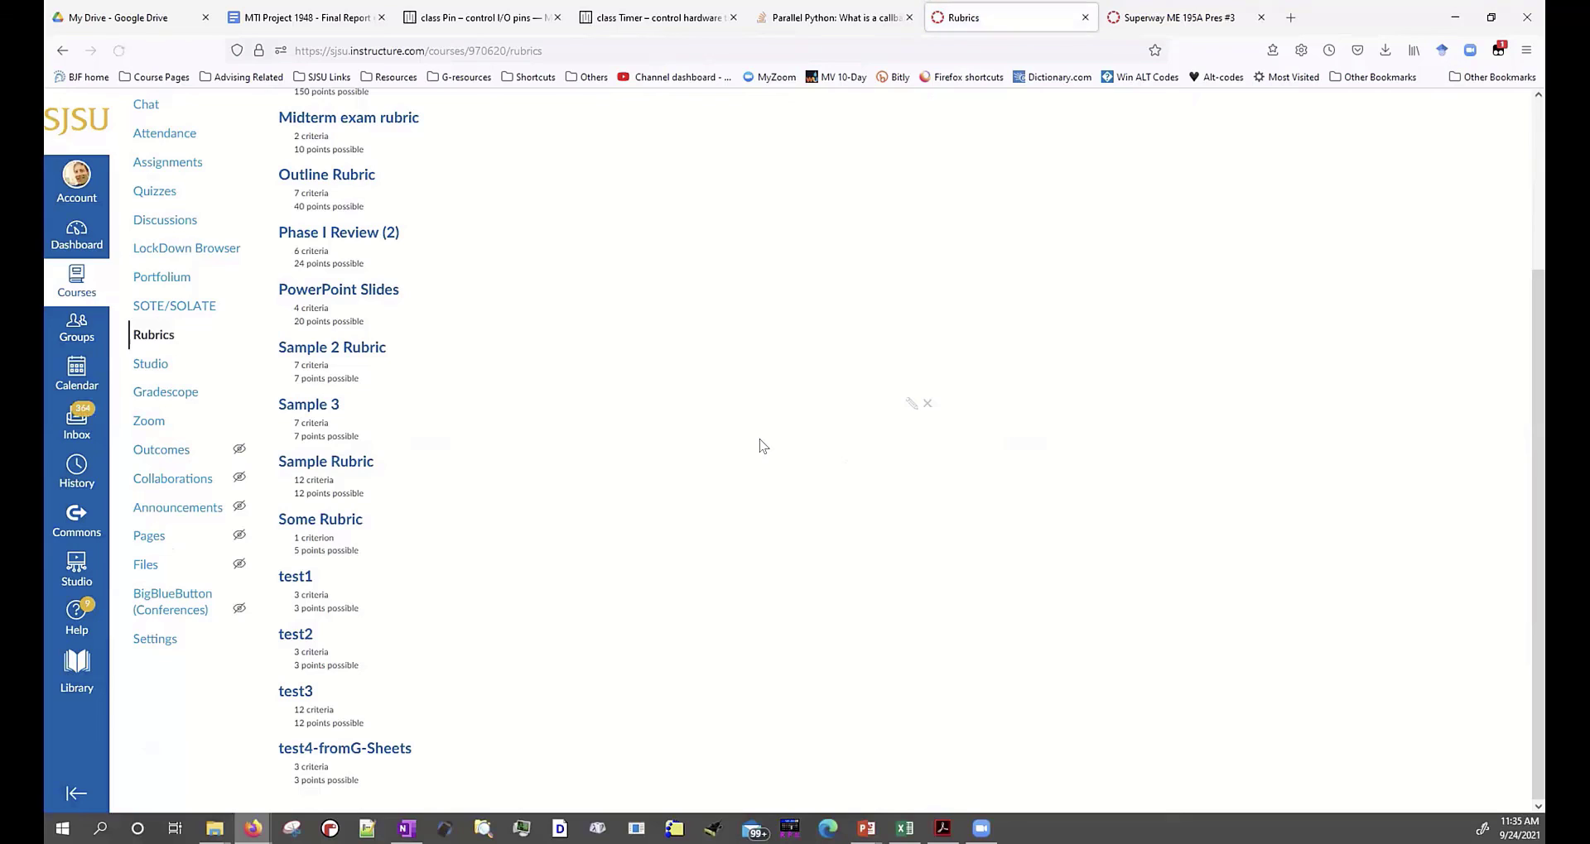
pyautogui.scroll(3, 771, 443)
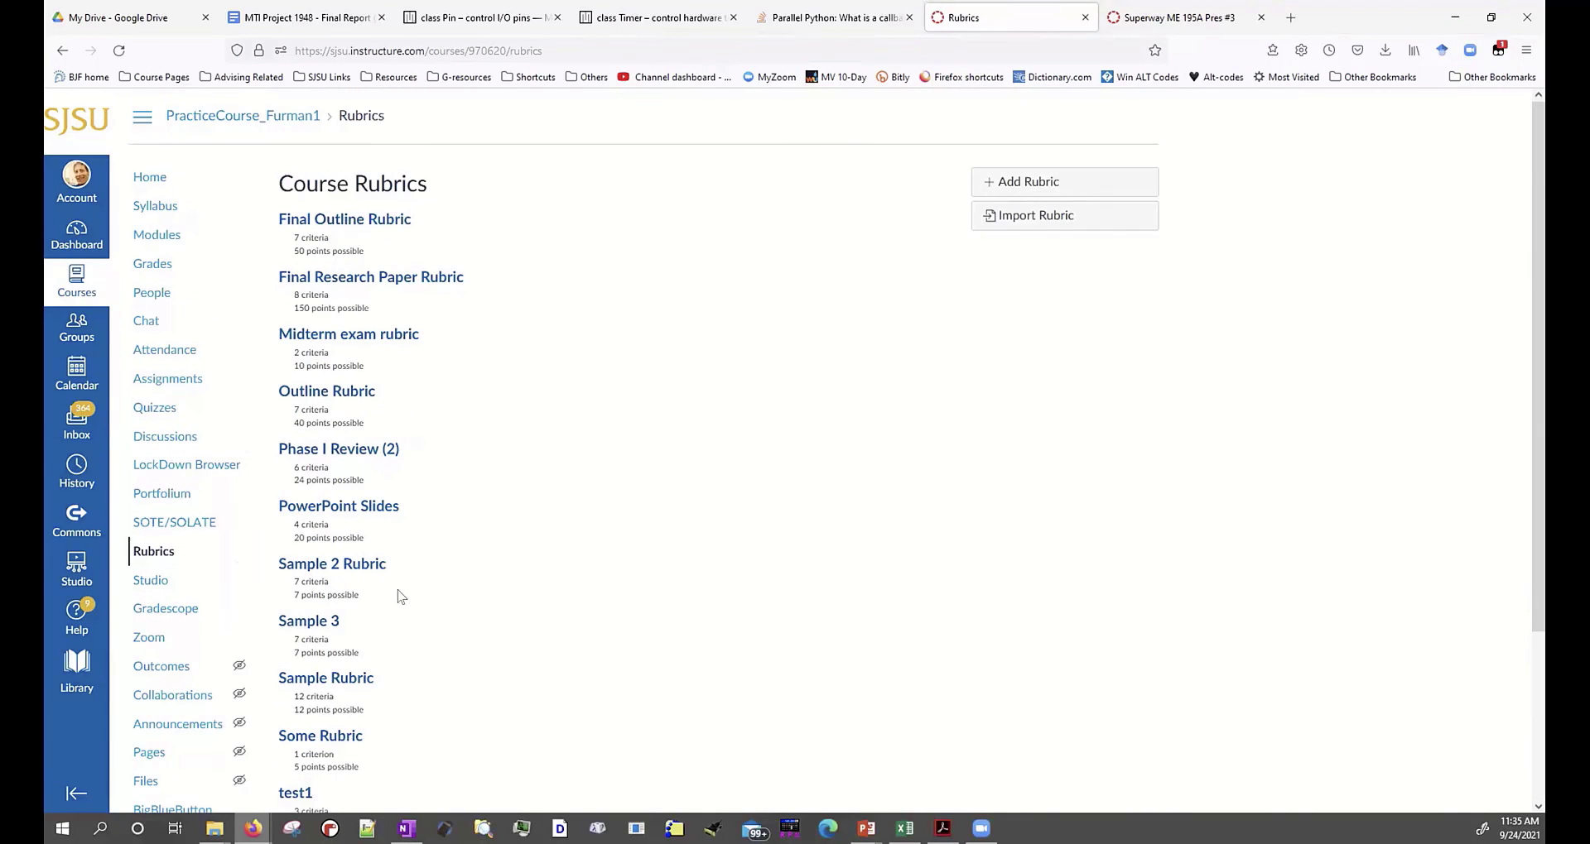
# Check Sample 3's seven 1-point criteria starting at 'Summary - How it was done', then return to Excel and PowerPoint.
pyautogui.click(324, 621)
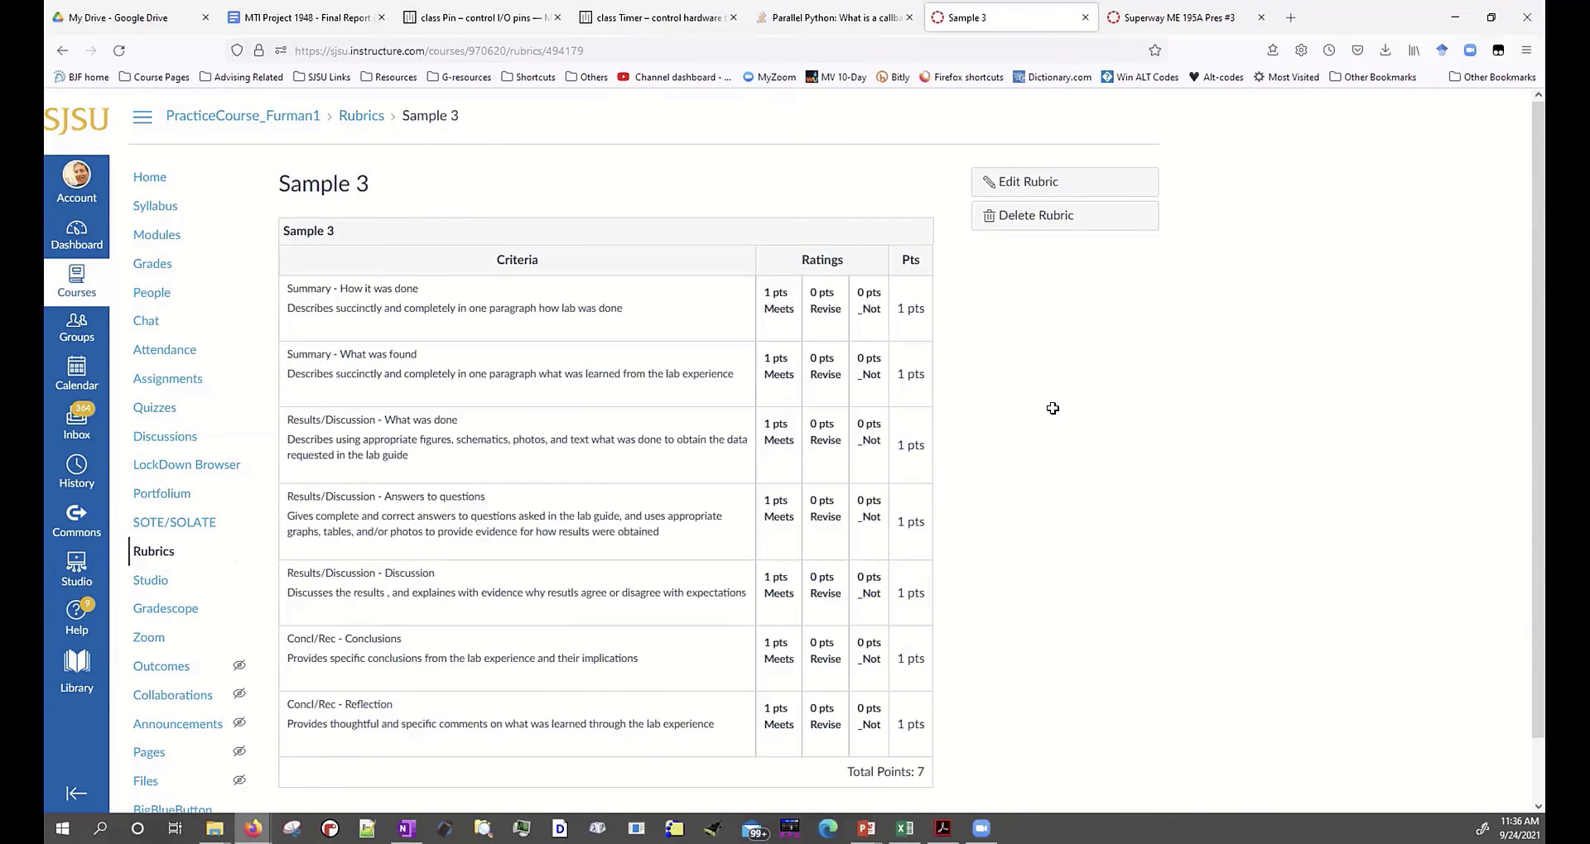
pyautogui.hotkey('alt', 'Tab')
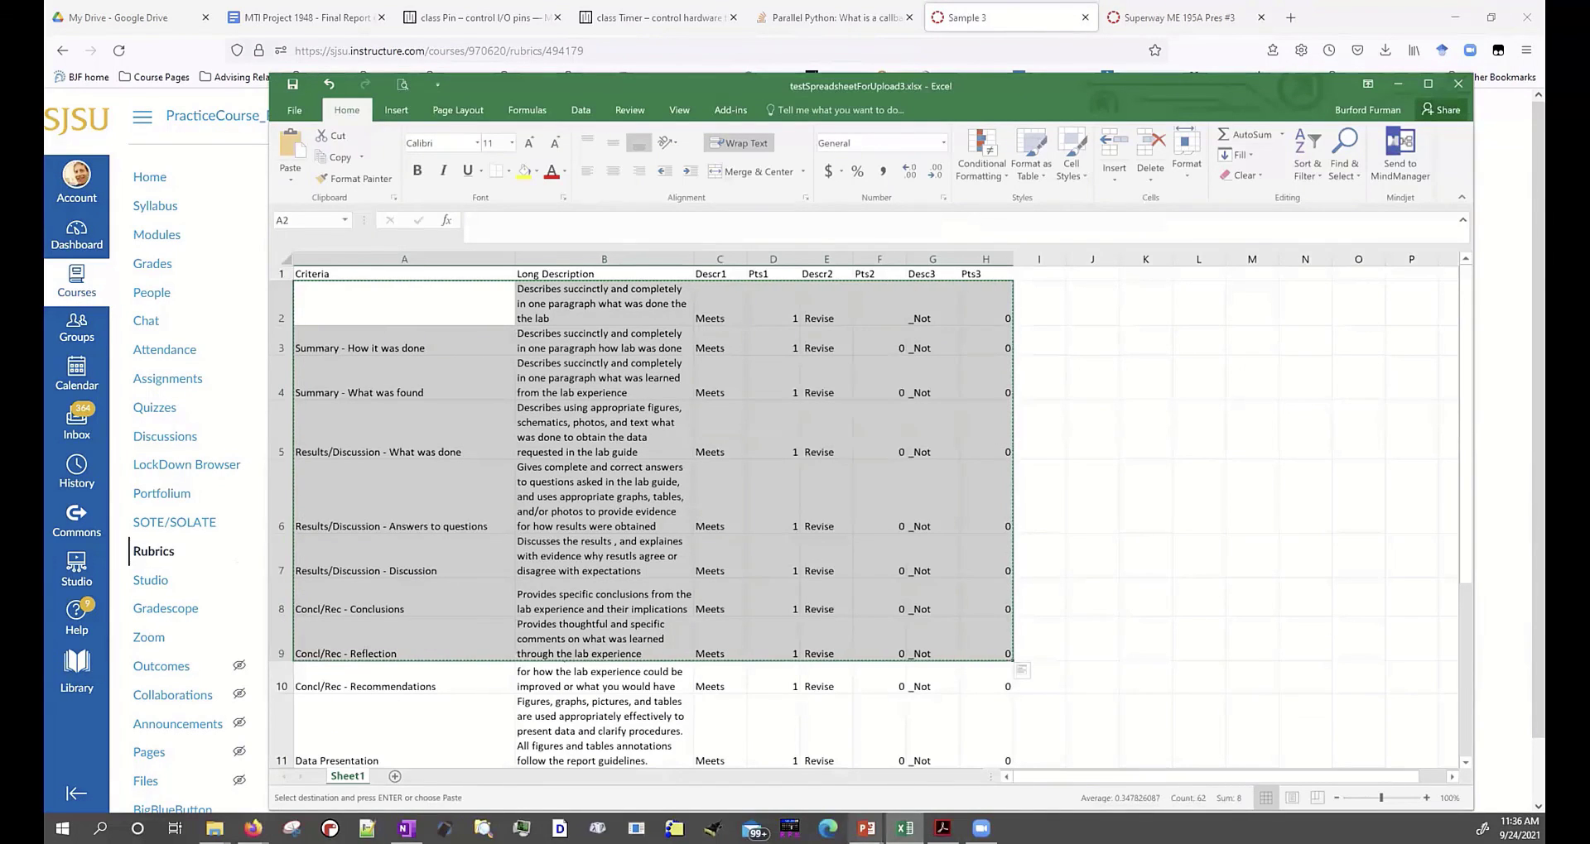
pyautogui.click(866, 828)
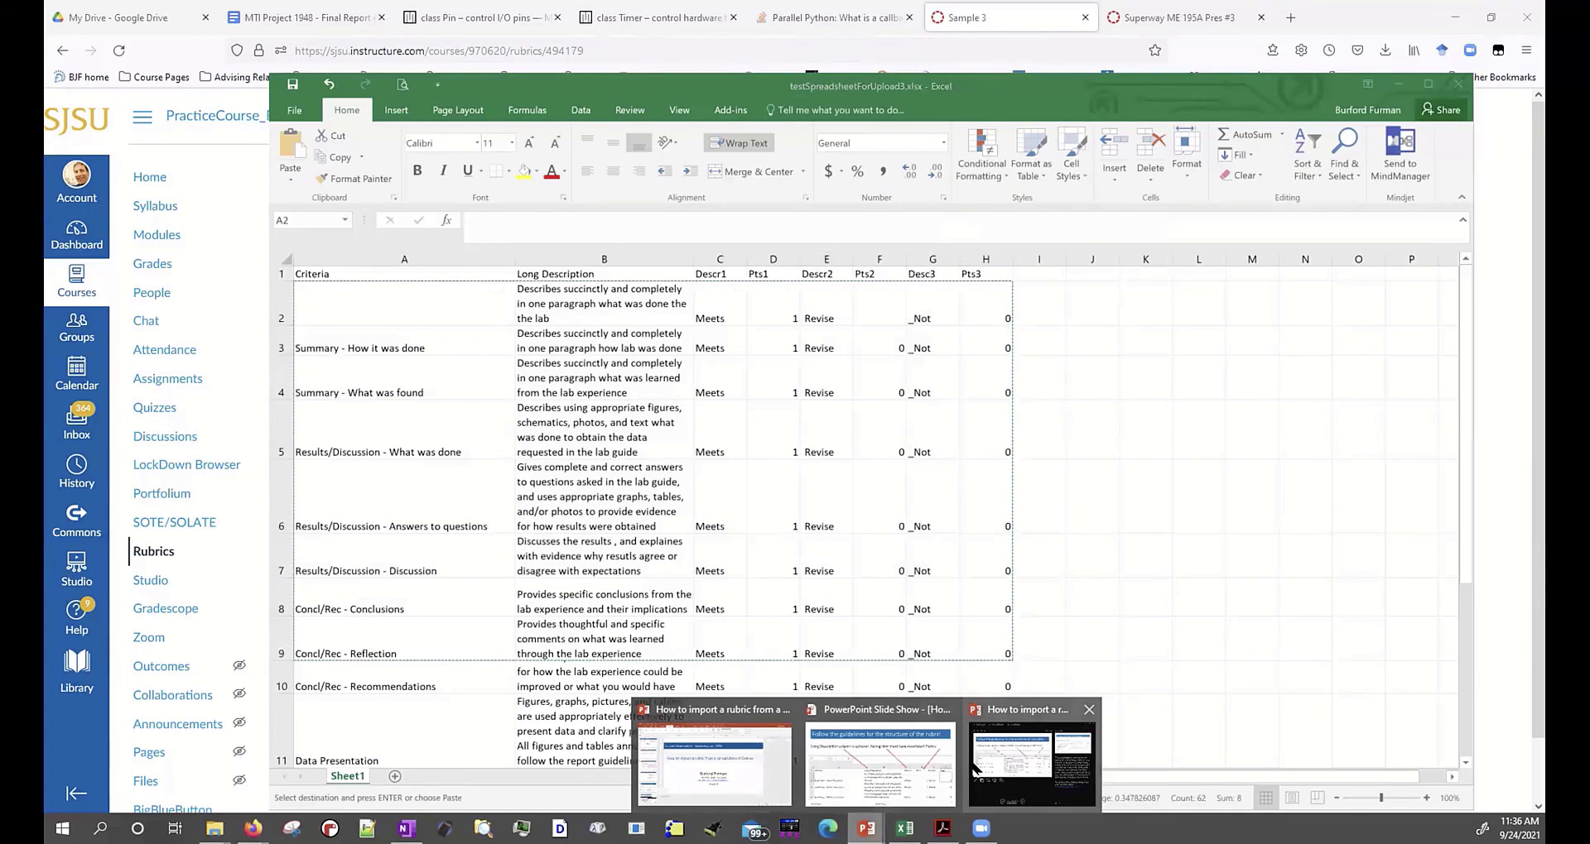
# Resume the slide show and advance to slide 11, the successful import example.
pyautogui.click(878, 766)
pyautogui.press('Right')
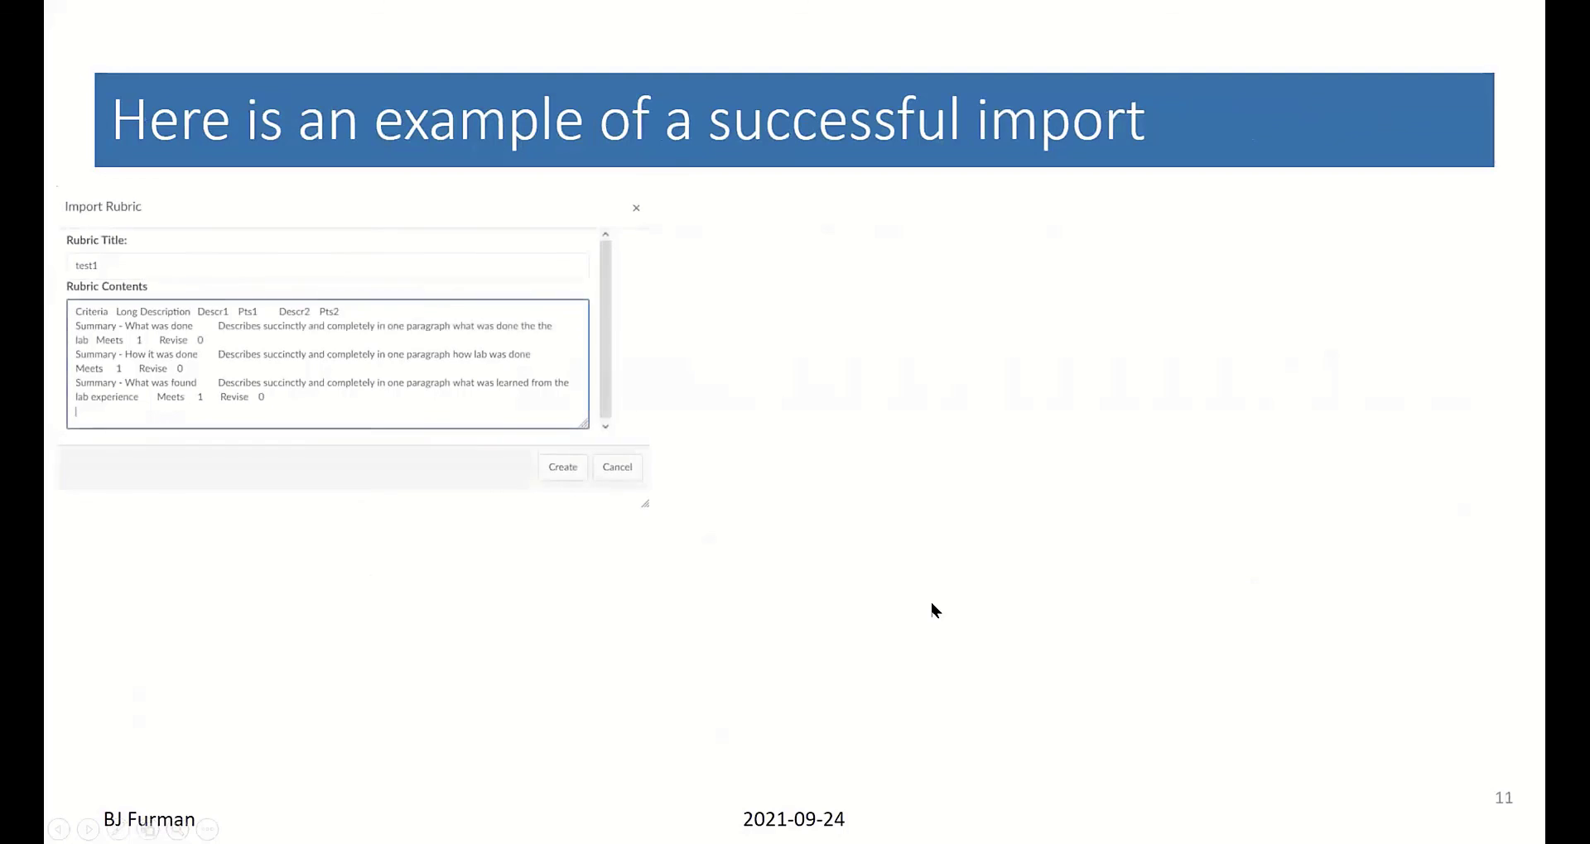